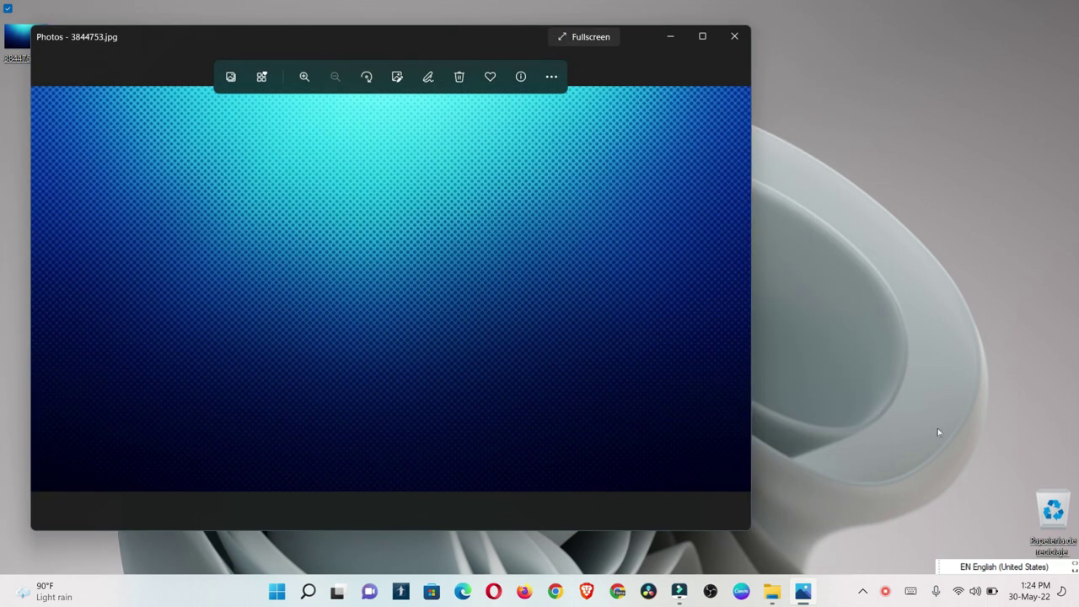
Step: Open the blue gradient photo in the Add animated text editor via Edit more
{"action": "left_click_drag", "start_coordinate": [252, 38], "coordinate": [388, 36]}
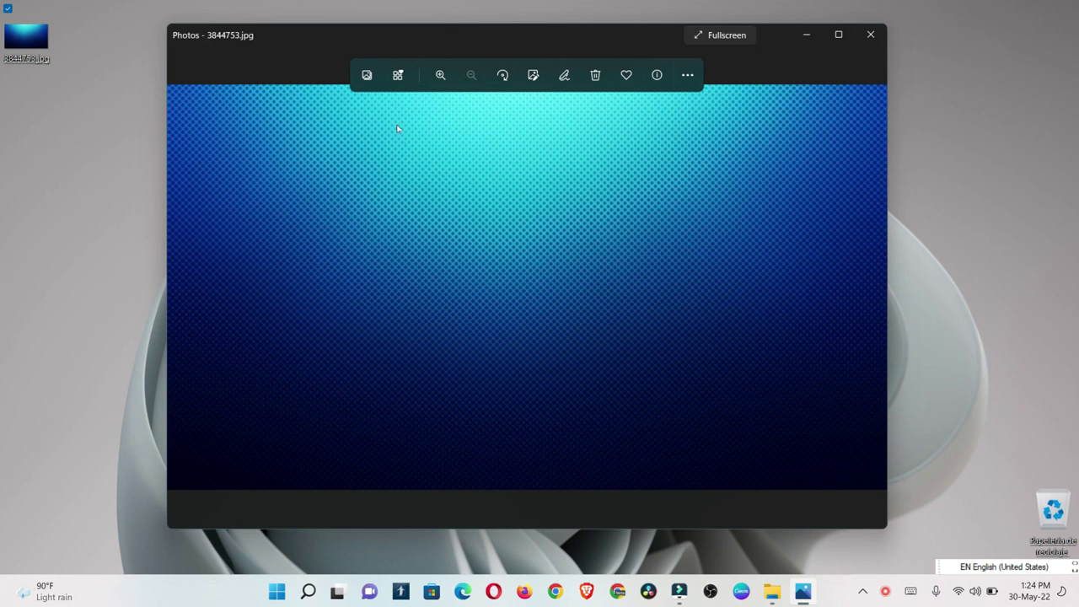
{"action": "left_click_drag", "start_coordinate": [278, 50], "coordinate": [322, 80]}
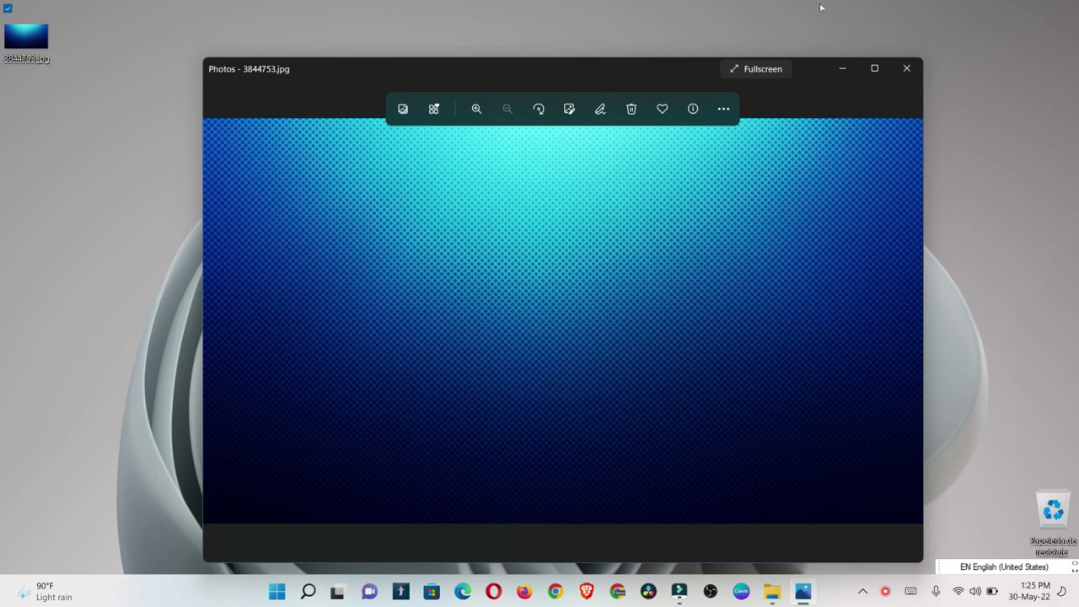
{"action": "left_click", "coordinate": [723, 110]}
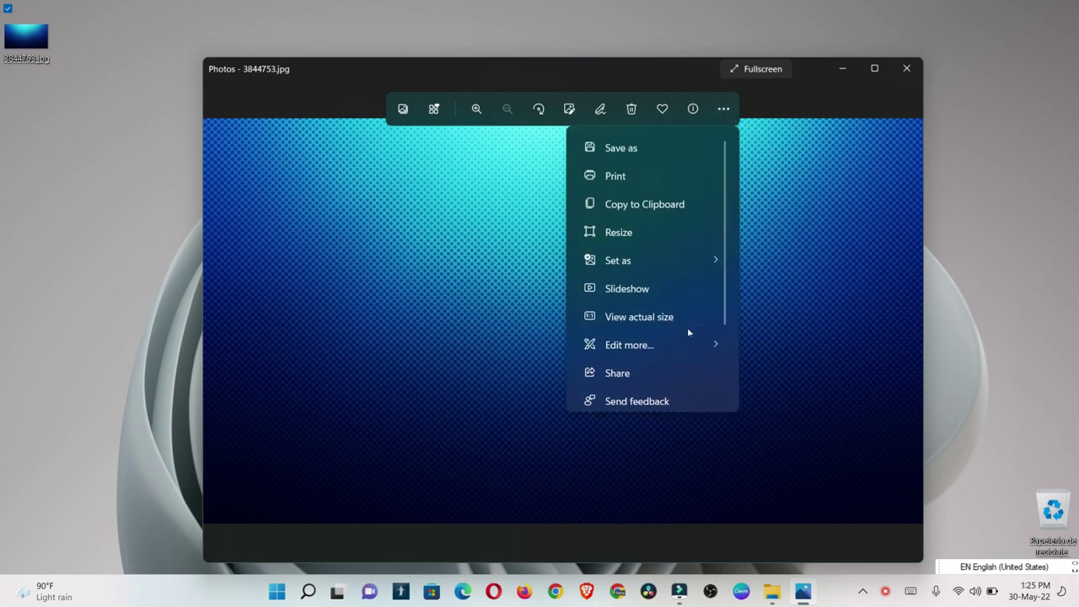
{"action": "mouse_move", "coordinate": [688, 344]}
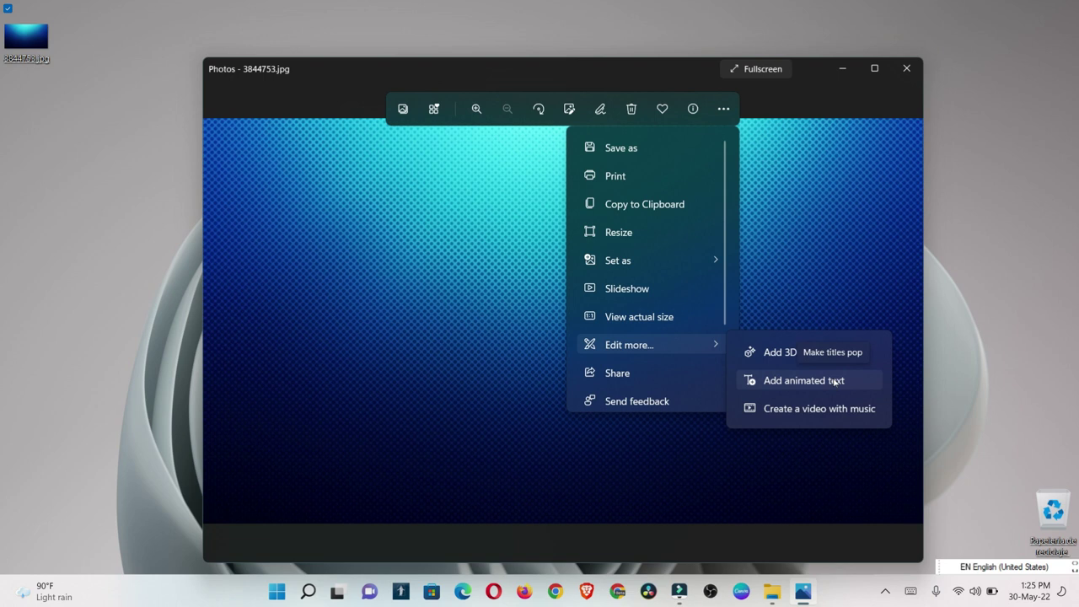
{"action": "left_click", "coordinate": [835, 381]}
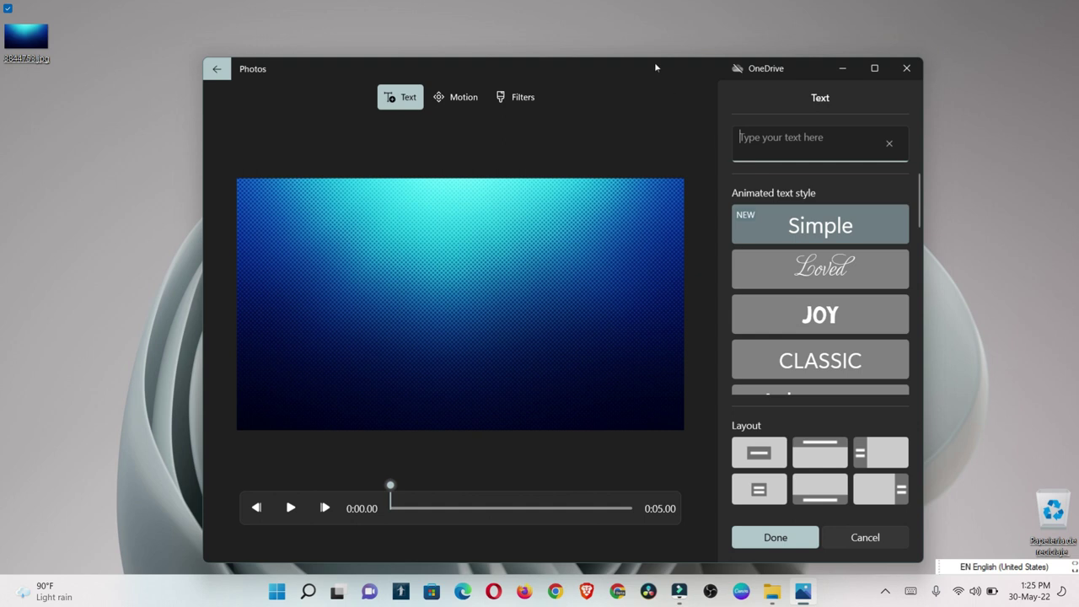
Step: Enter the person's full name as the title text, replacing the first attempt
{"action": "left_click_drag", "start_coordinate": [655, 64], "coordinate": [590, 27]}
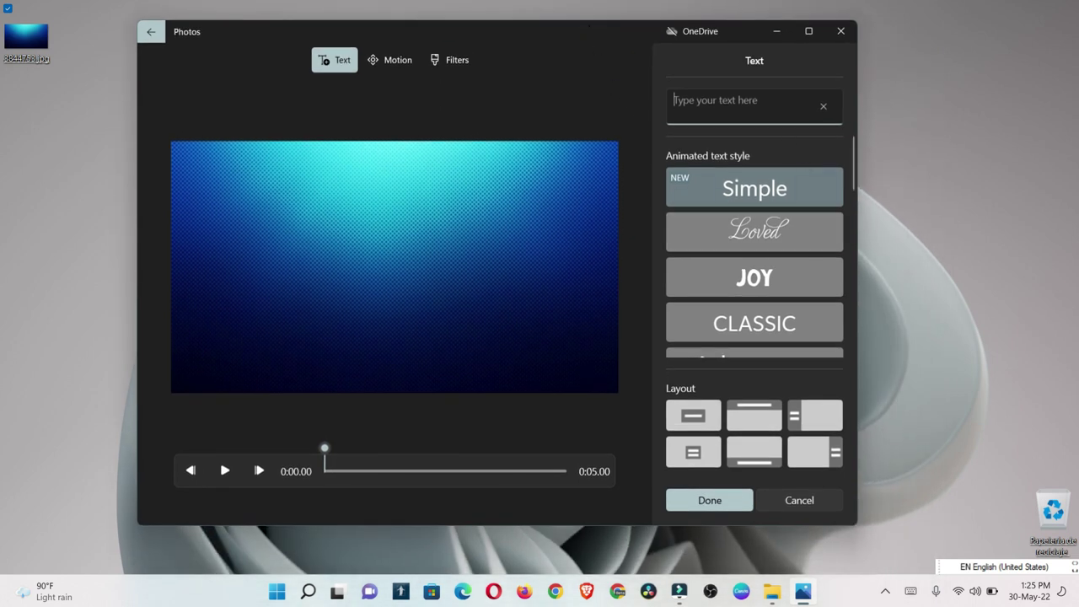
{"action": "left_click", "coordinate": [755, 103]}
{"action": "type", "text": "luis"}
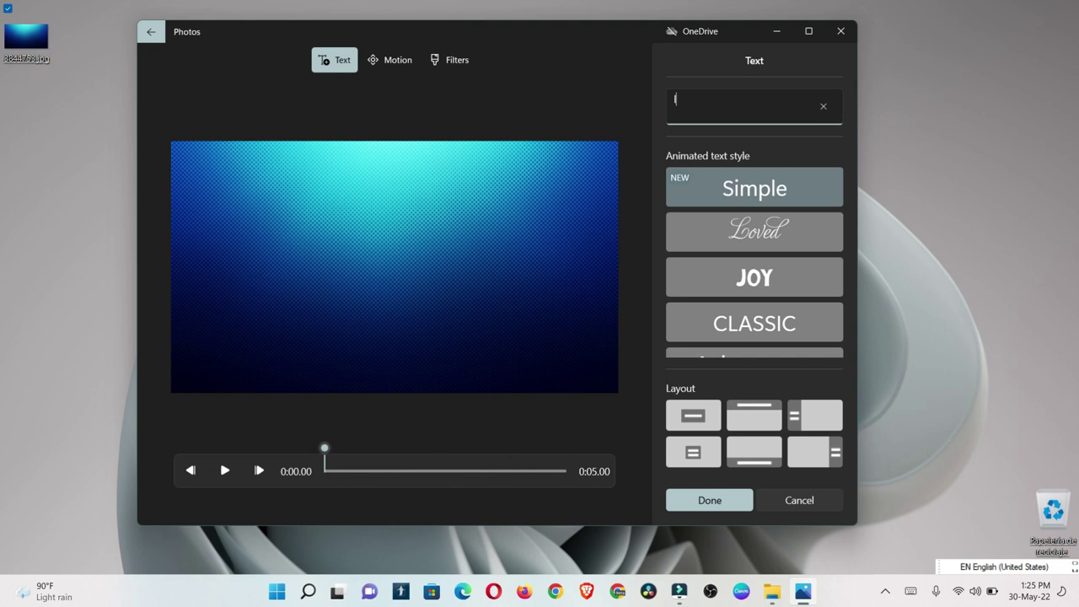
{"action": "key", "text": "BackSpace"}
{"action": "key", "text": "BackSpace"}
{"action": "key", "text": "BackSpace"}
{"action": "key", "text": "BackSpace"}
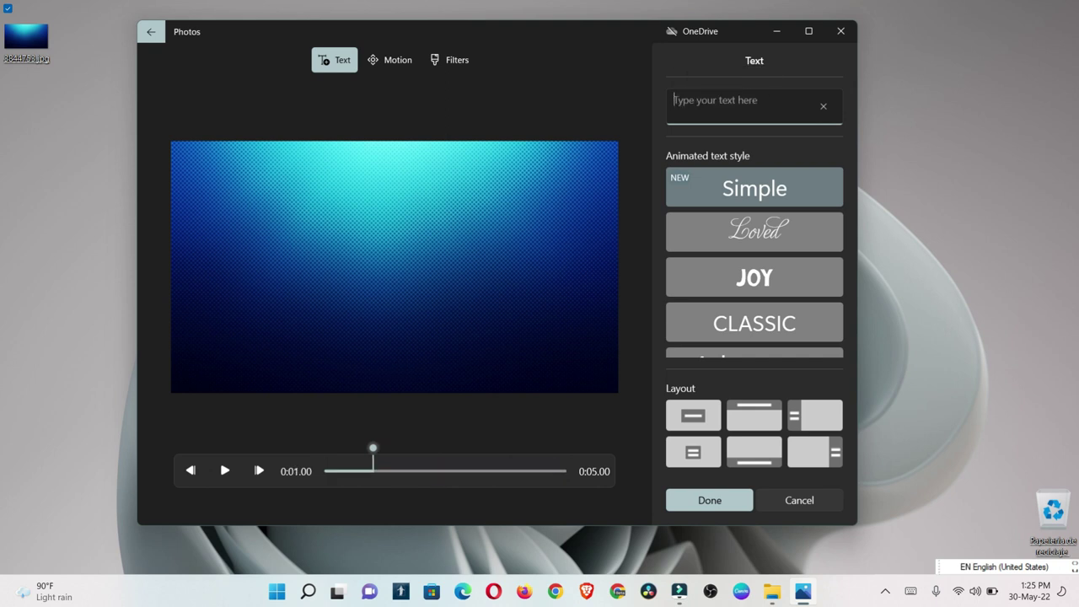
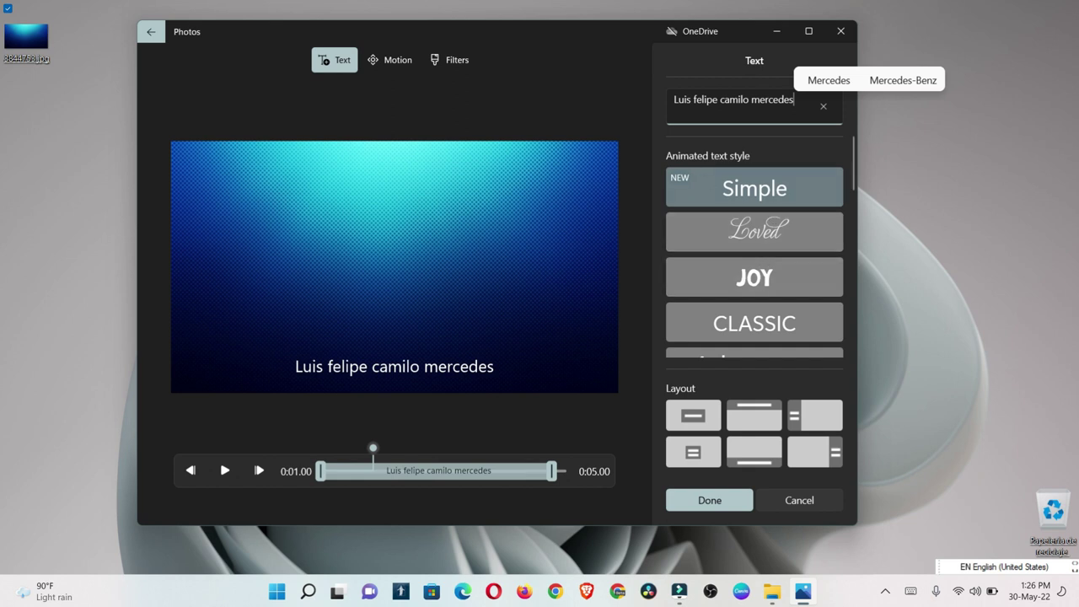
Step: Try the Loved, JOY and CLASSIC title styles and preview the animation
{"action": "left_click", "coordinate": [778, 242]}
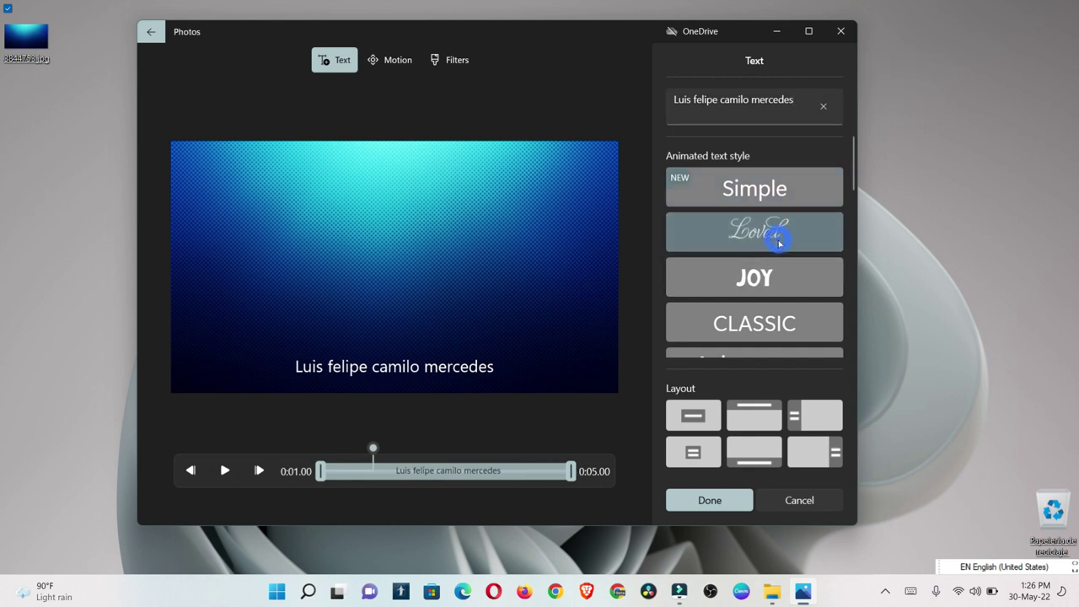
{"action": "left_click", "coordinate": [770, 282]}
{"action": "left_click", "coordinate": [771, 325]}
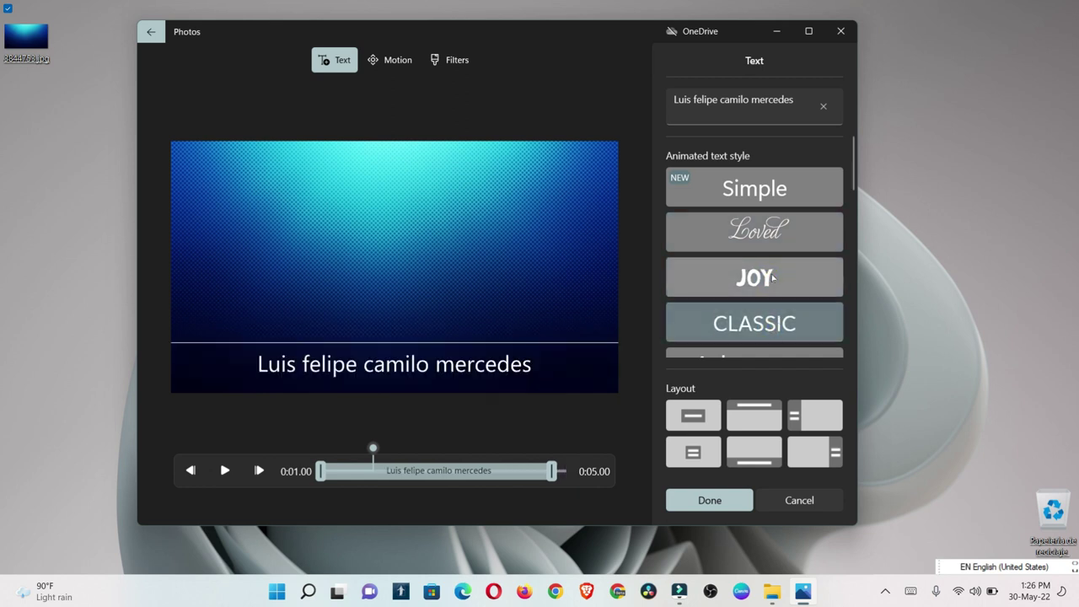
{"action": "left_click", "coordinate": [809, 290]}
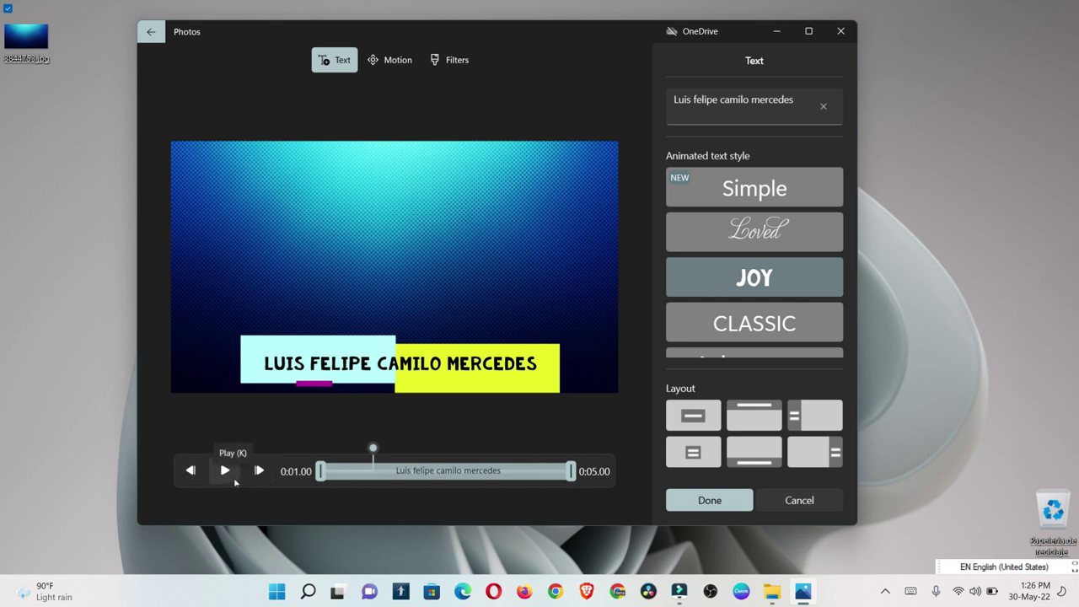
{"action": "left_click", "coordinate": [234, 479]}
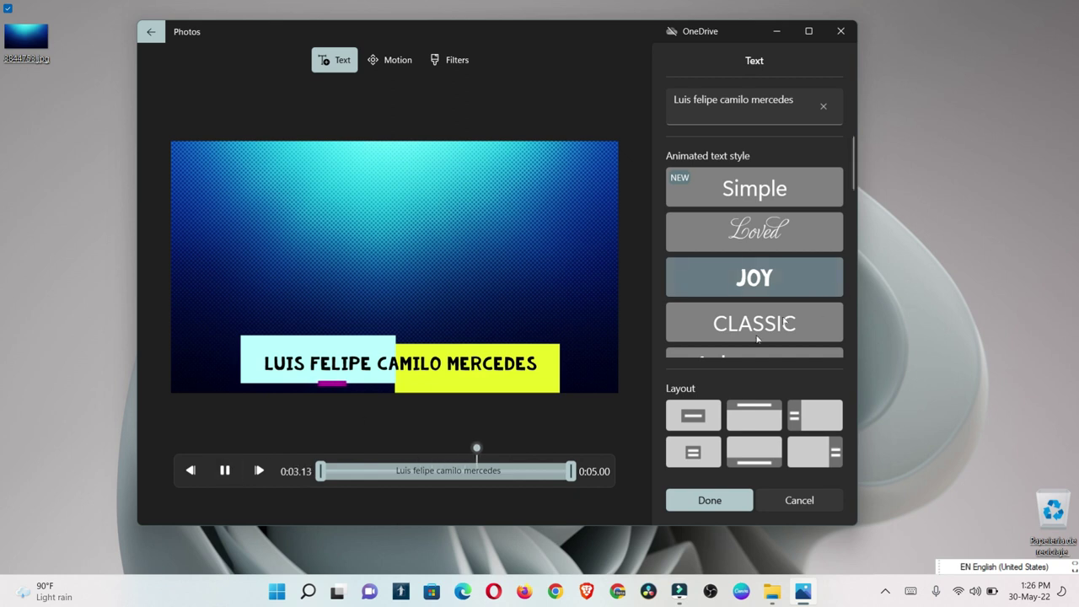
Step: Keep the title spanning the full 5-second clip and pick the Loved style
{"action": "left_click_drag", "start_coordinate": [571, 476], "coordinate": [410, 483]}
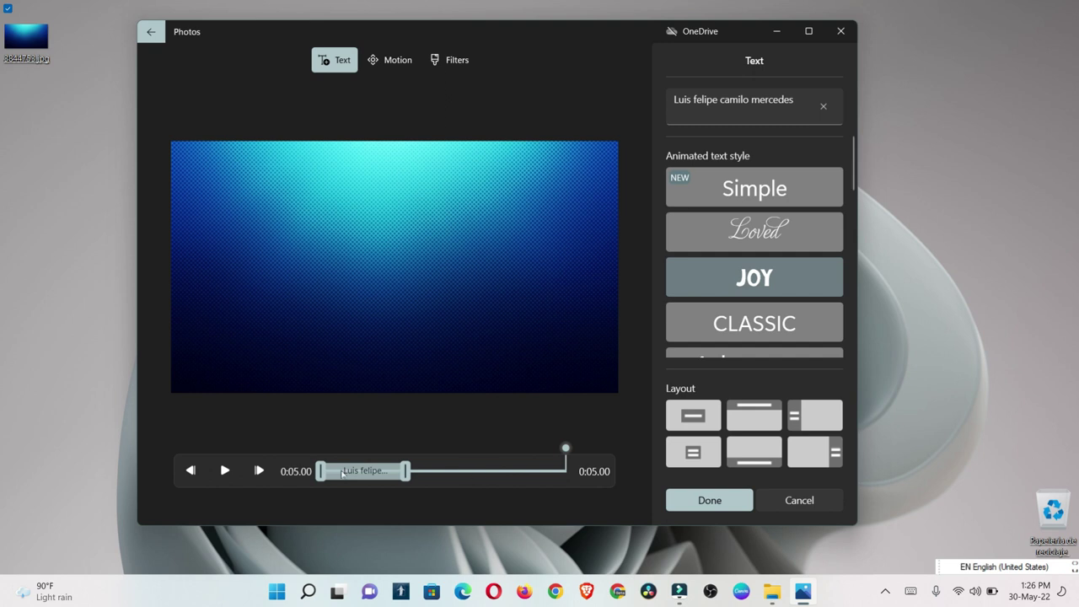
{"action": "left_click", "coordinate": [226, 479]}
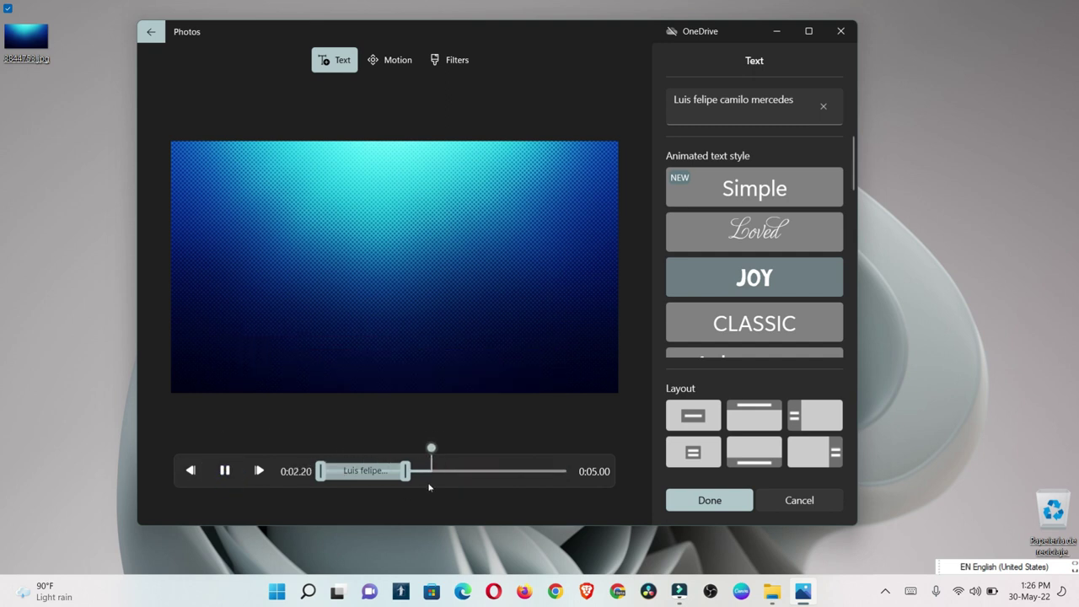
{"action": "left_click_drag", "start_coordinate": [404, 473], "coordinate": [602, 496]}
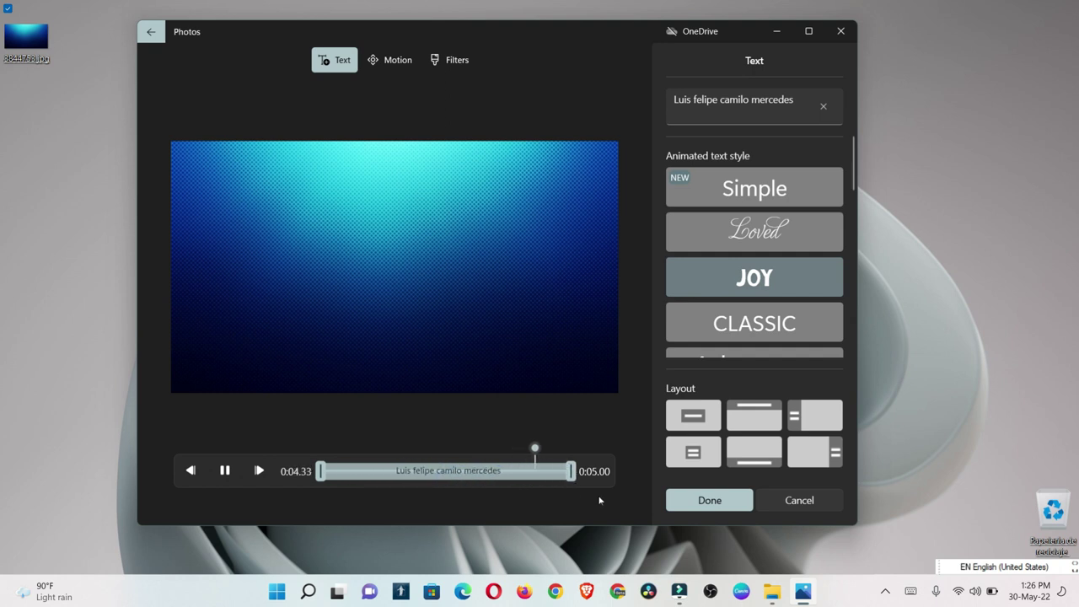
{"action": "left_click", "coordinate": [828, 230]}
{"action": "left_click_drag", "start_coordinate": [853, 187], "coordinate": [823, 311]}
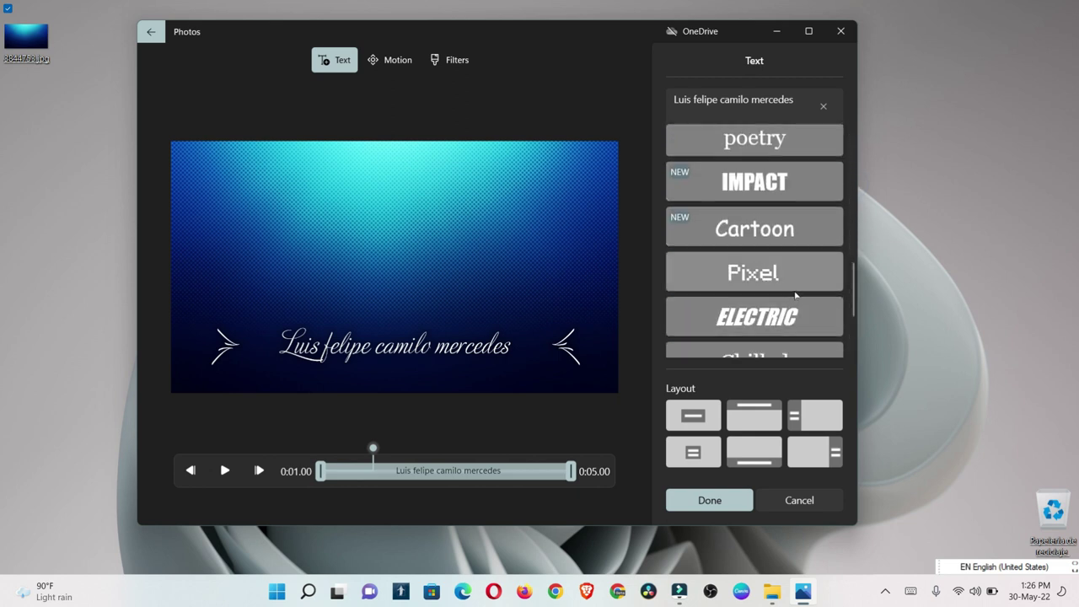
Step: Preview the title in the Pixel and Holiday animated styles
{"action": "left_click", "coordinate": [795, 291]}
{"action": "left_click", "coordinate": [224, 471]}
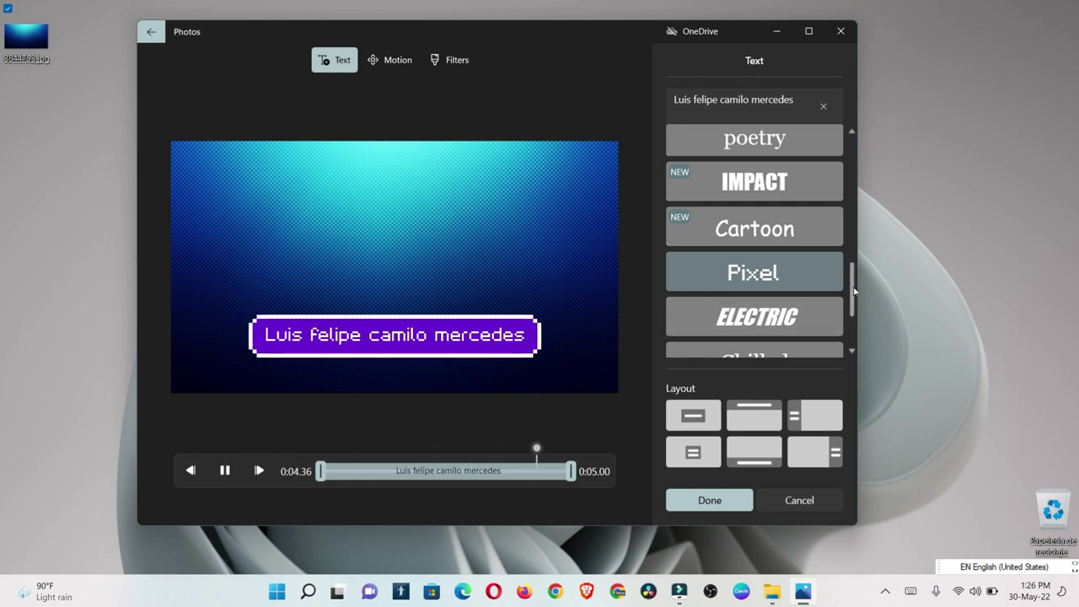
{"action": "scroll", "coordinate": [854, 291], "scroll_direction": "down", "scroll_amount": 3}
{"action": "left_click", "coordinate": [754, 290]}
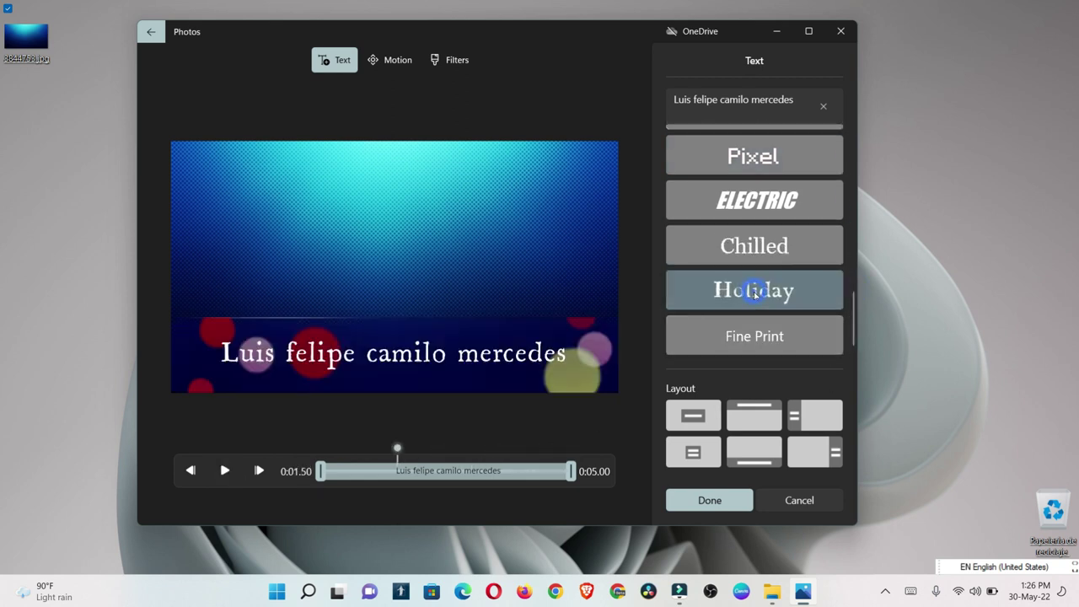
{"action": "left_click", "coordinate": [225, 470]}
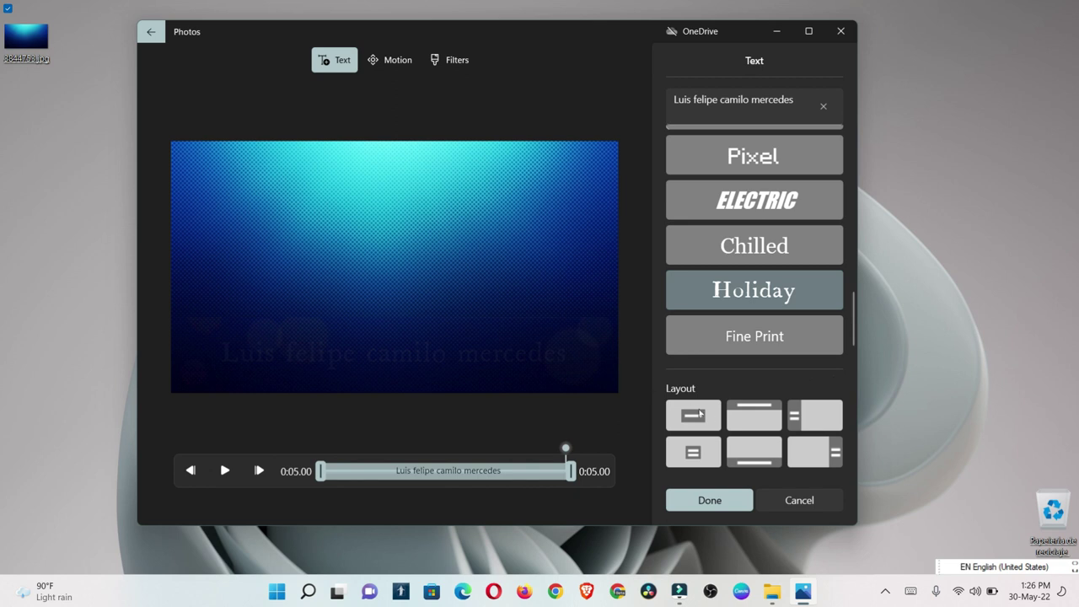
Step: Stack the title on the right side of the frame in the ELECTRIC style
{"action": "left_click", "coordinate": [751, 416]}
{"action": "left_click", "coordinate": [808, 422]}
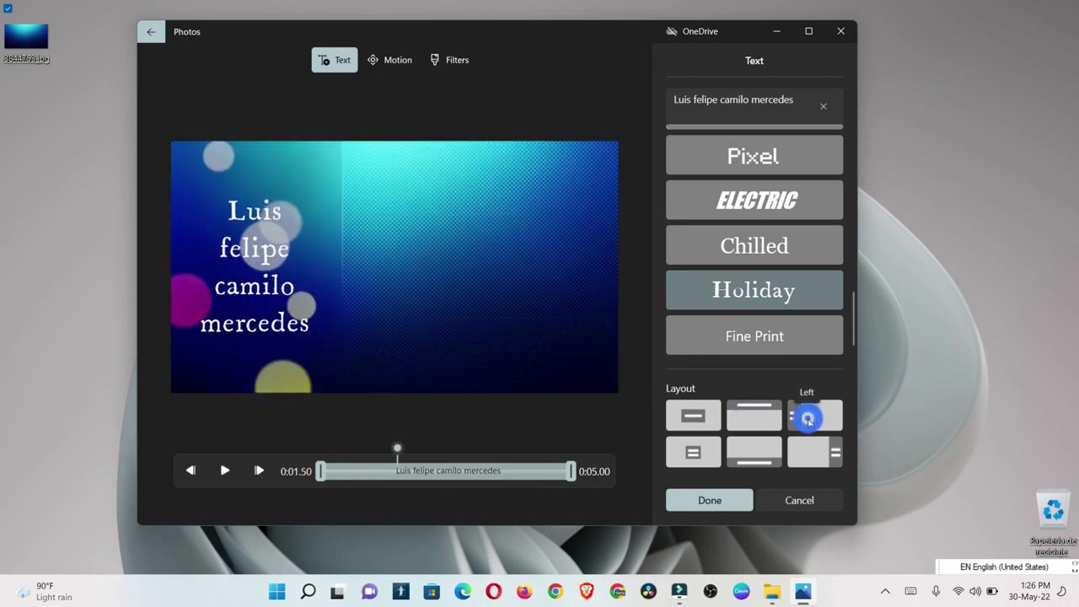
{"action": "left_click", "coordinate": [693, 414]}
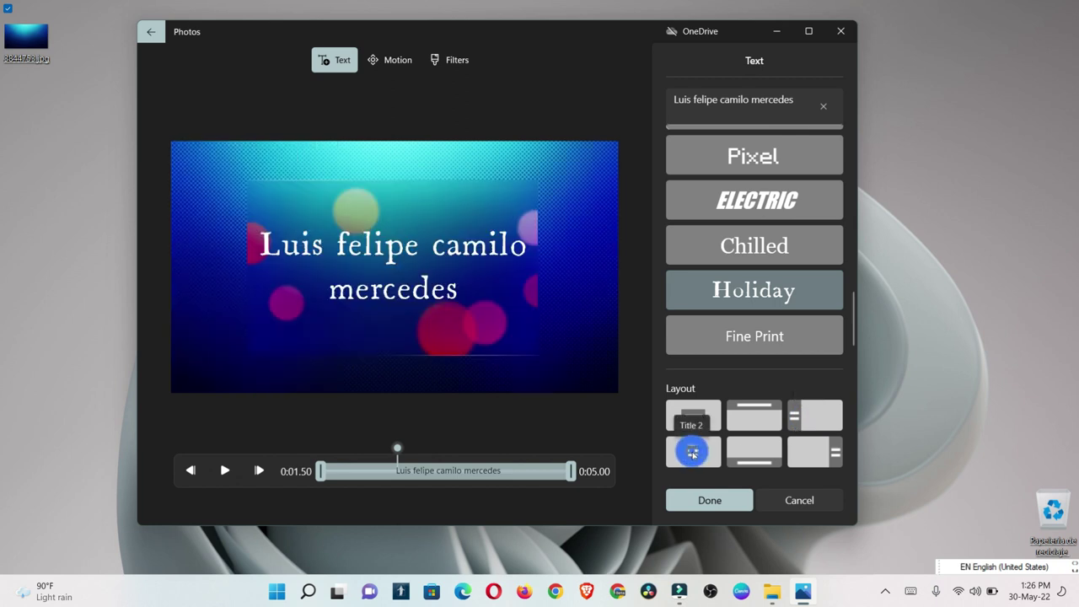
{"action": "left_click", "coordinate": [744, 460]}
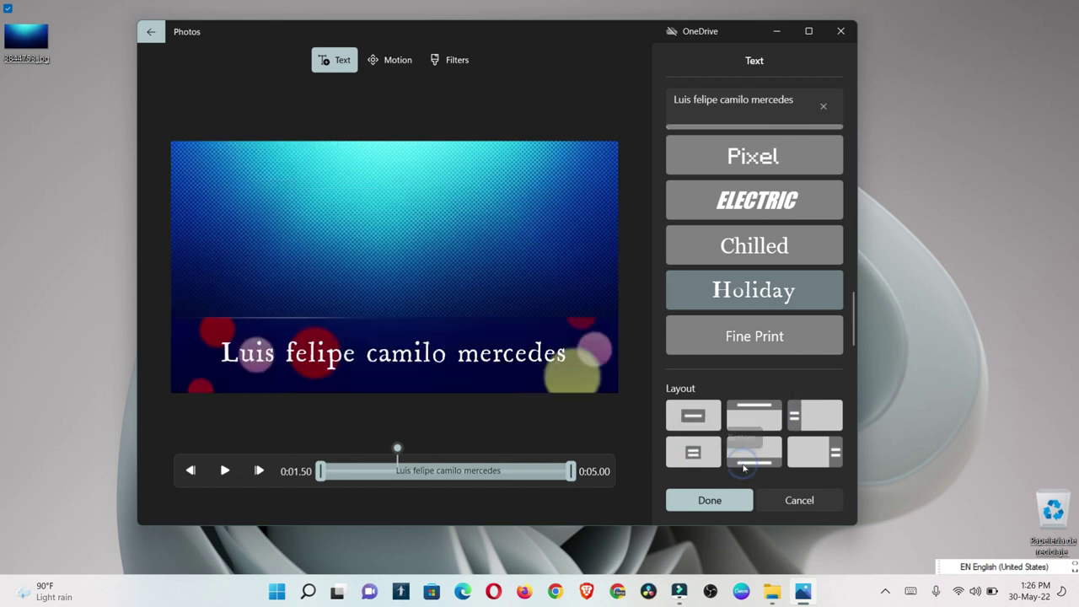
{"action": "left_click", "coordinate": [822, 451]}
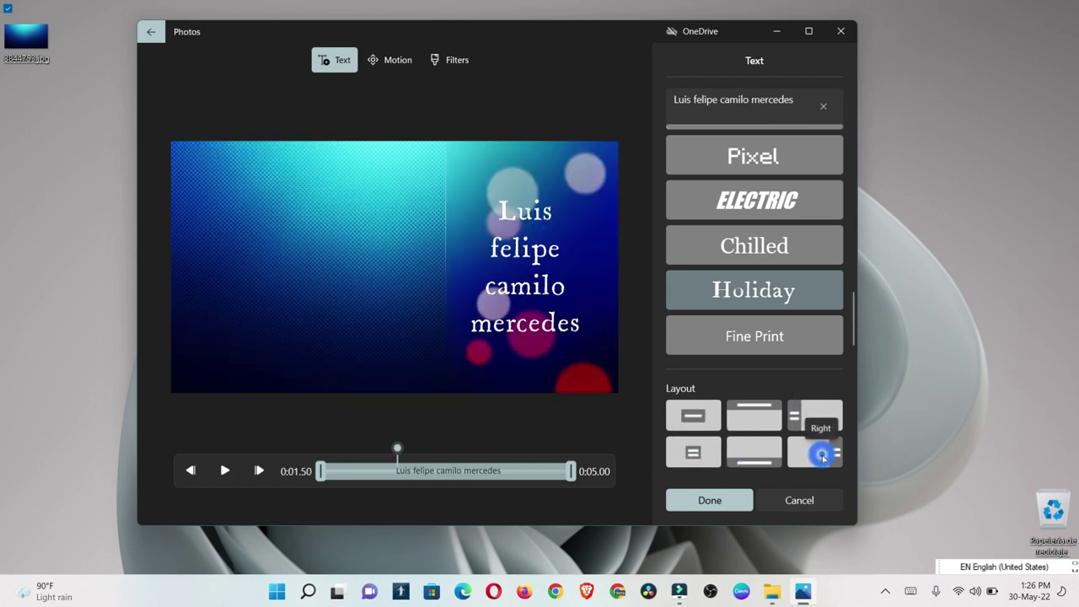
{"action": "left_click", "coordinate": [754, 194]}
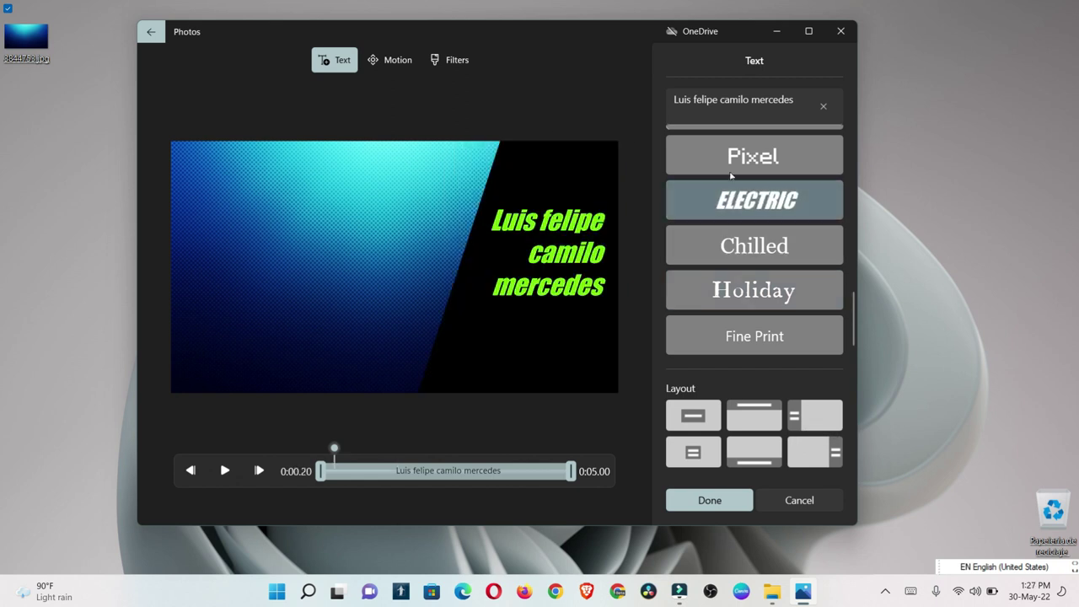
{"action": "left_click", "coordinate": [405, 65]}
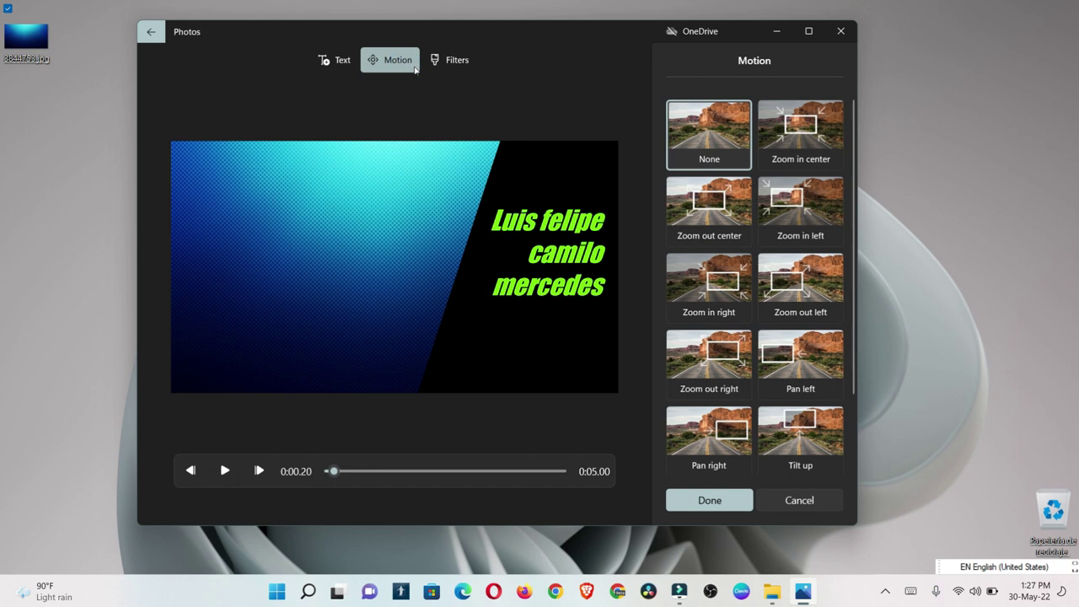
Step: Preview Zoom in left/right, Zoom out left/right, Tilt up and Pan right motions
{"action": "left_click", "coordinate": [801, 204]}
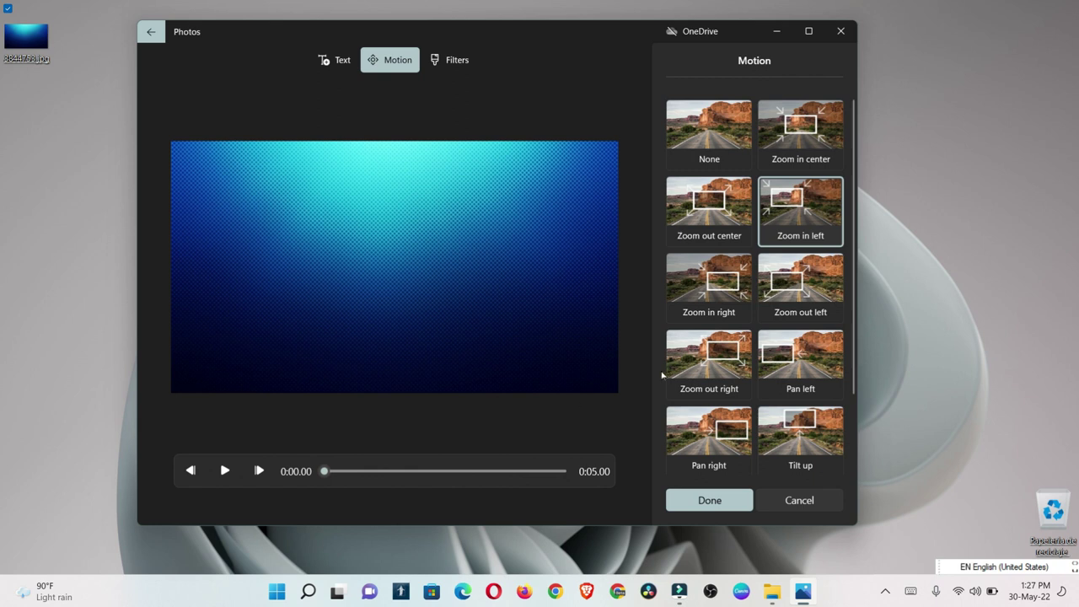
{"action": "left_click", "coordinate": [729, 290]}
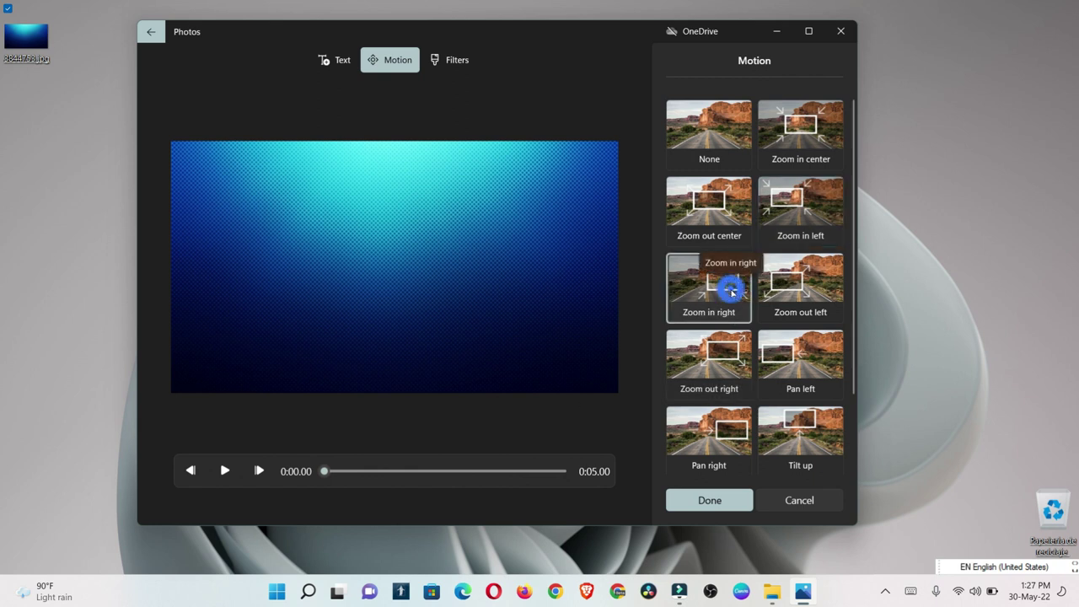
{"action": "left_click", "coordinate": [226, 477]}
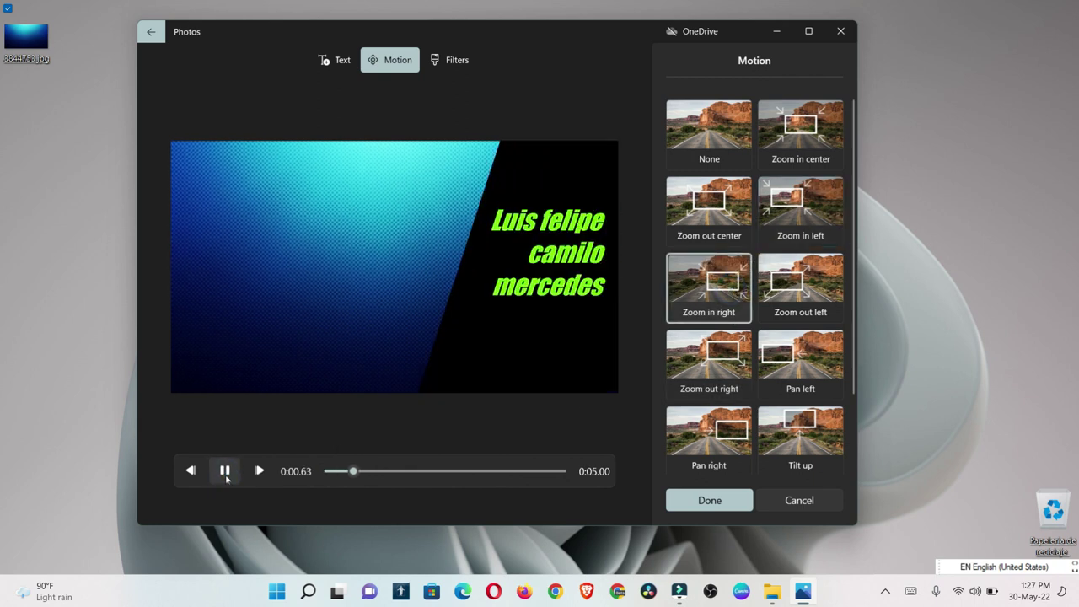
{"action": "left_click", "coordinate": [784, 280]}
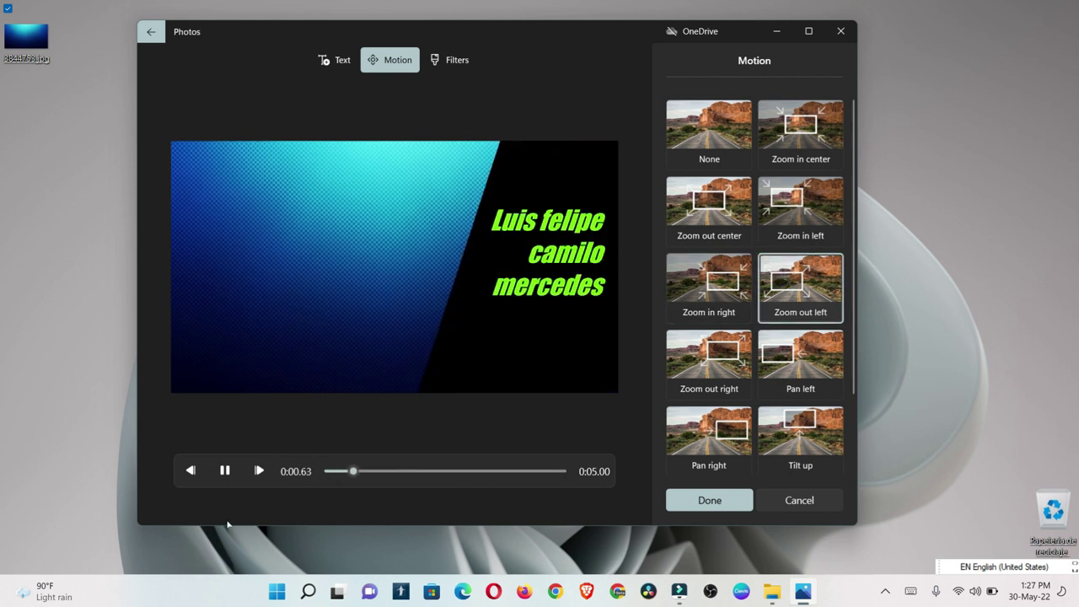
{"action": "left_click", "coordinate": [708, 382]}
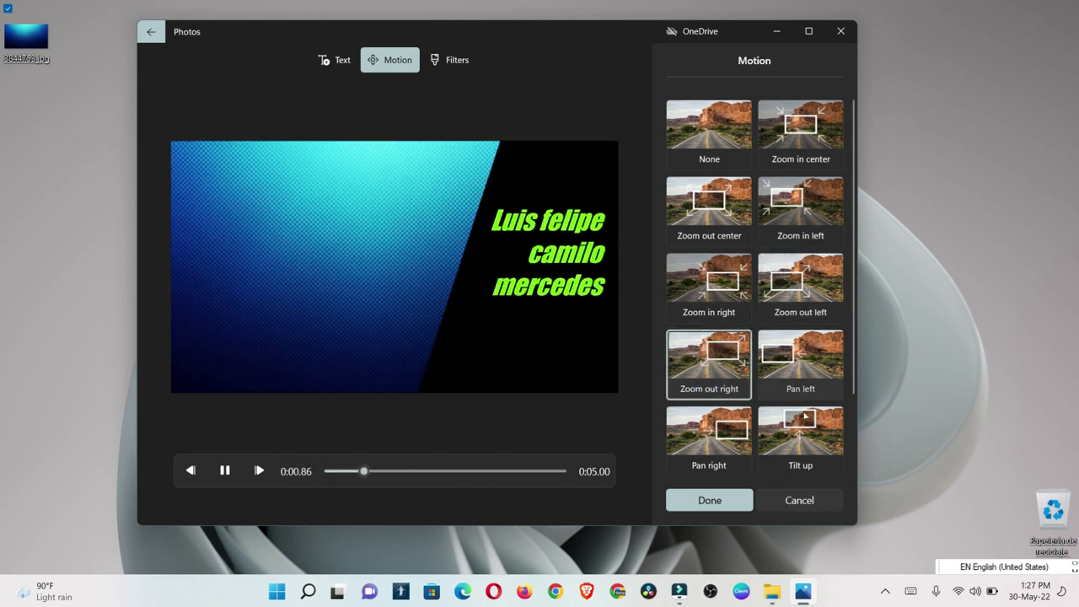
{"action": "left_click", "coordinate": [804, 419]}
{"action": "left_click", "coordinate": [683, 412]}
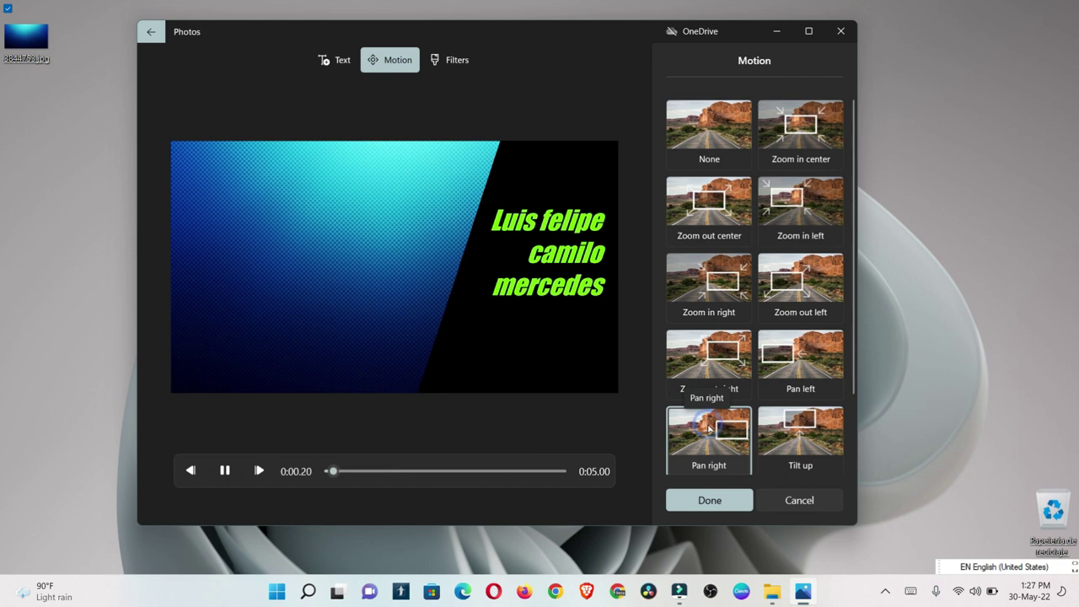
Step: Try Zoom in/out center, None, Zoom out left and Tilt down, then apply Tilt up
{"action": "left_click", "coordinate": [796, 126]}
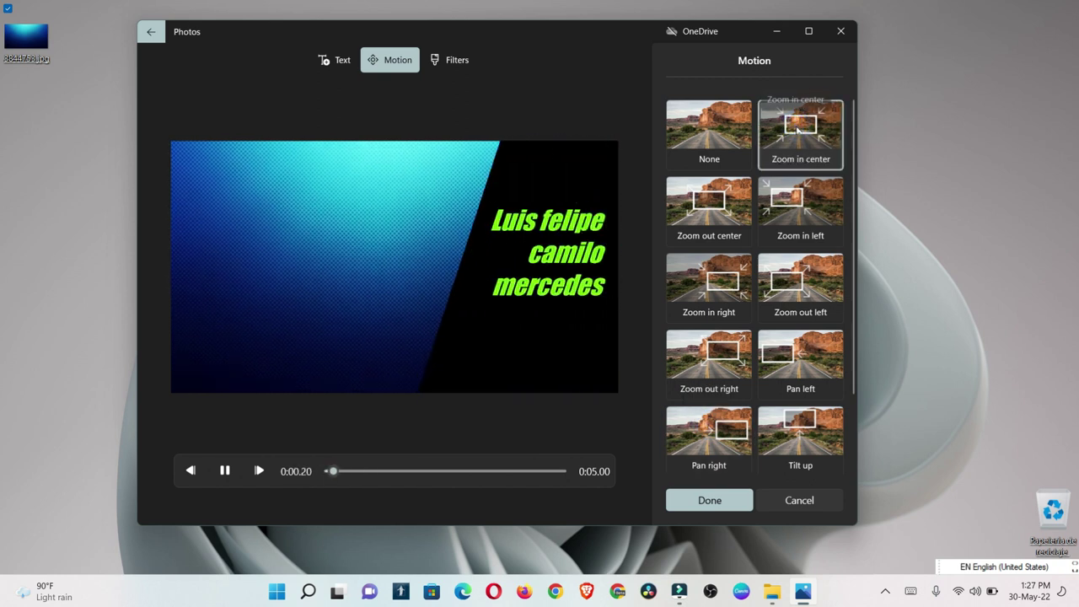
{"action": "left_click", "coordinate": [724, 186]}
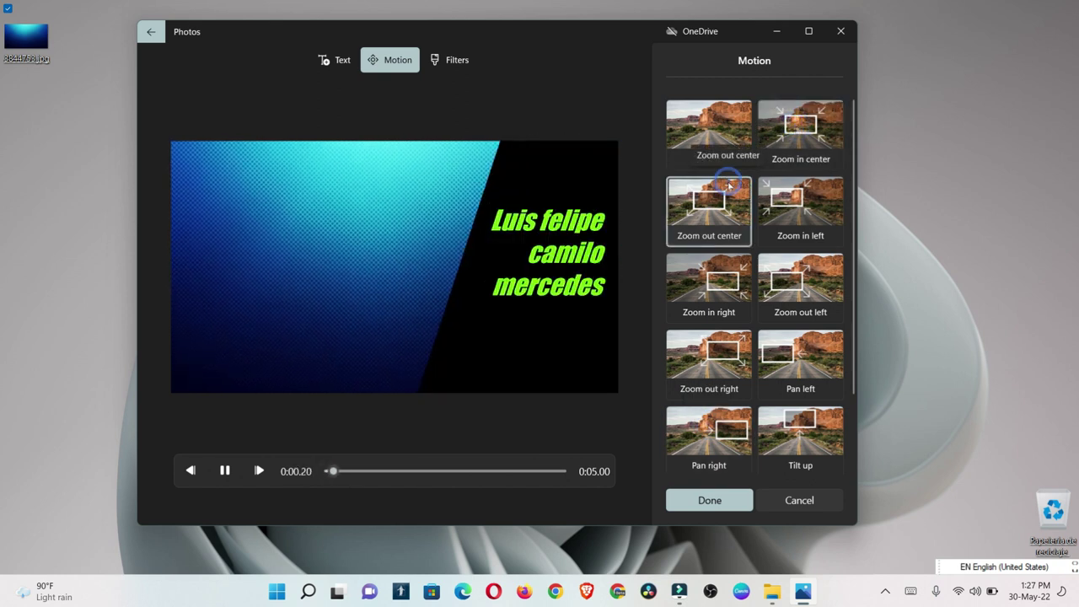
{"action": "left_click", "coordinate": [701, 131]}
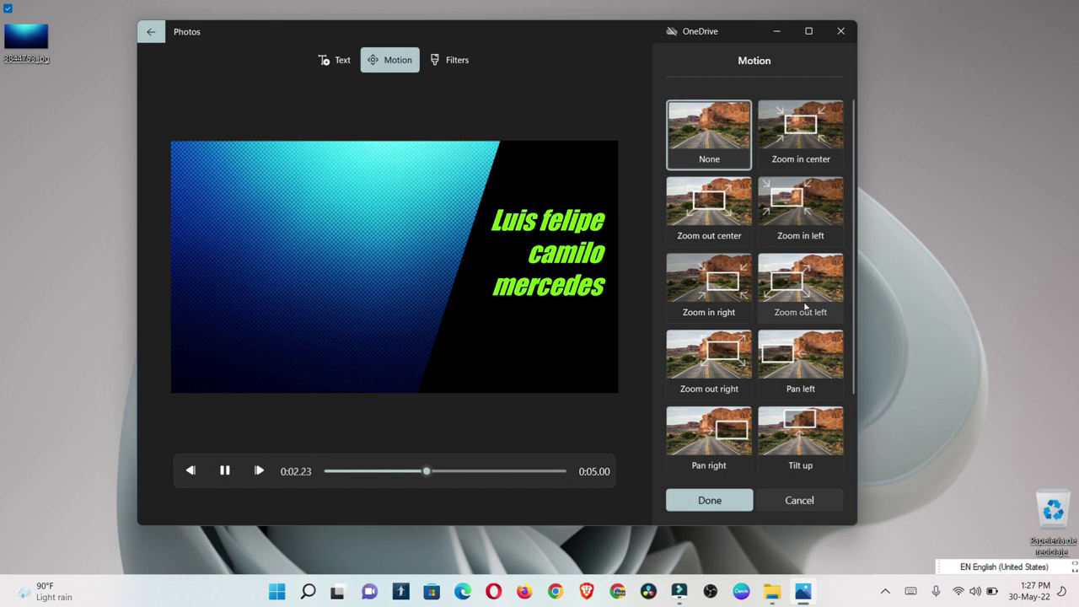
{"action": "left_click", "coordinate": [838, 308]}
{"action": "left_click_drag", "start_coordinate": [852, 314], "coordinate": [857, 516]}
{"action": "left_click", "coordinate": [735, 434]}
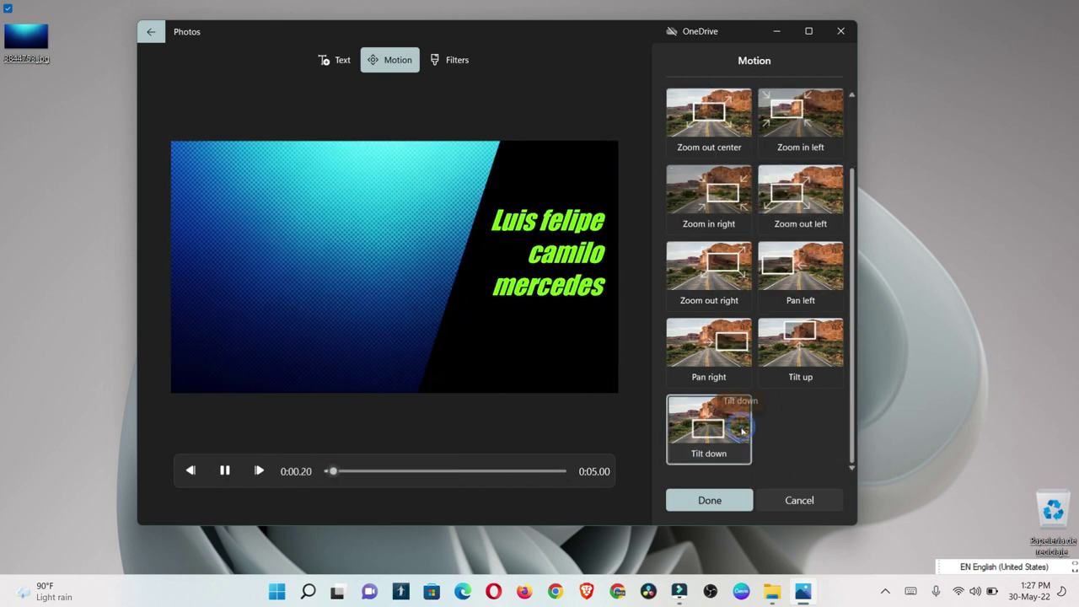
{"action": "left_click", "coordinate": [792, 368]}
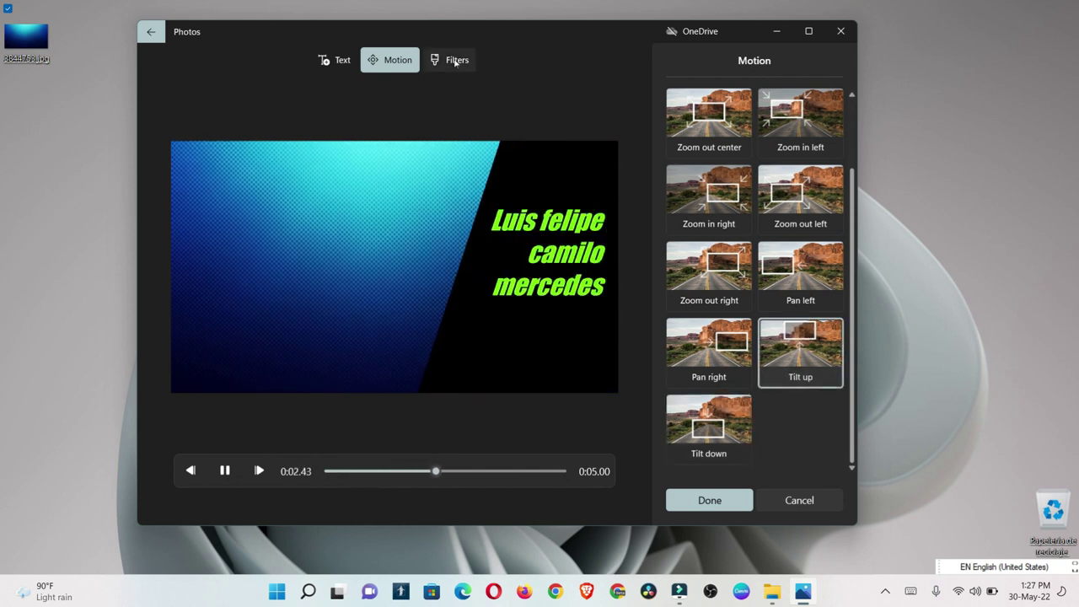
{"action": "left_click", "coordinate": [454, 61]}
Step: Preview the Pearl, Denim, Sepia and Energy filters, then return to Original
{"action": "left_click", "coordinate": [806, 211]}
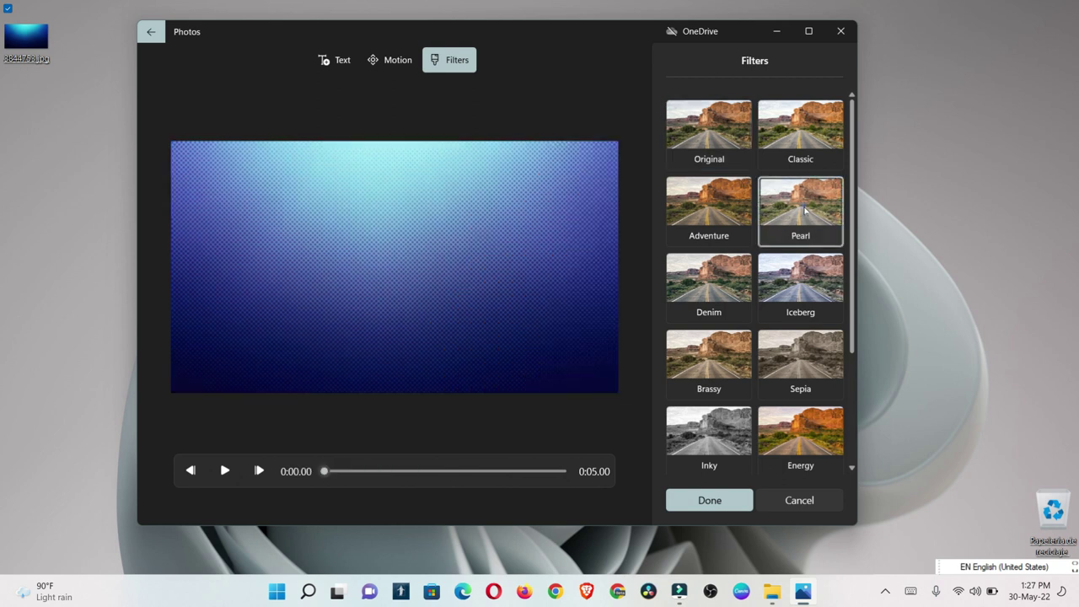
{"action": "left_click", "coordinate": [733, 285]}
{"action": "left_click", "coordinate": [772, 354]}
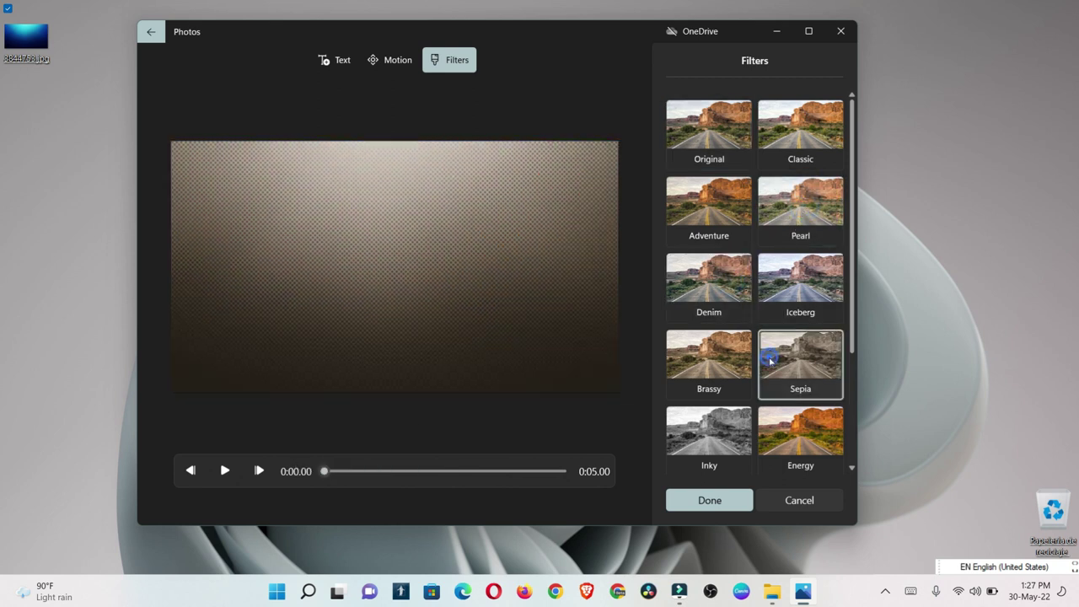
{"action": "left_click", "coordinate": [780, 419]}
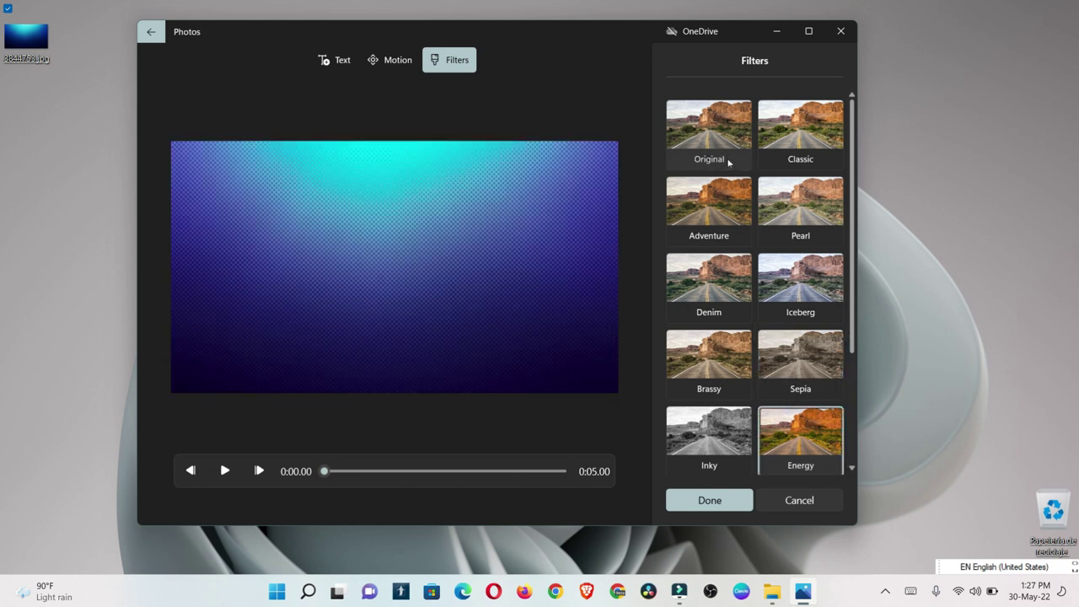
{"action": "left_click", "coordinate": [726, 128]}
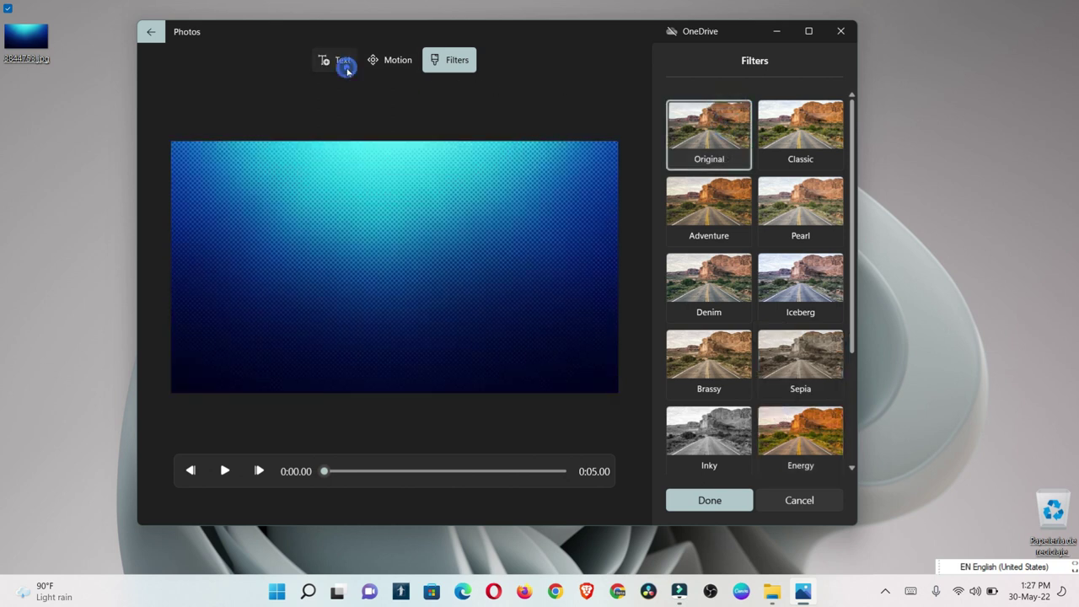
{"action": "left_click", "coordinate": [346, 67]}
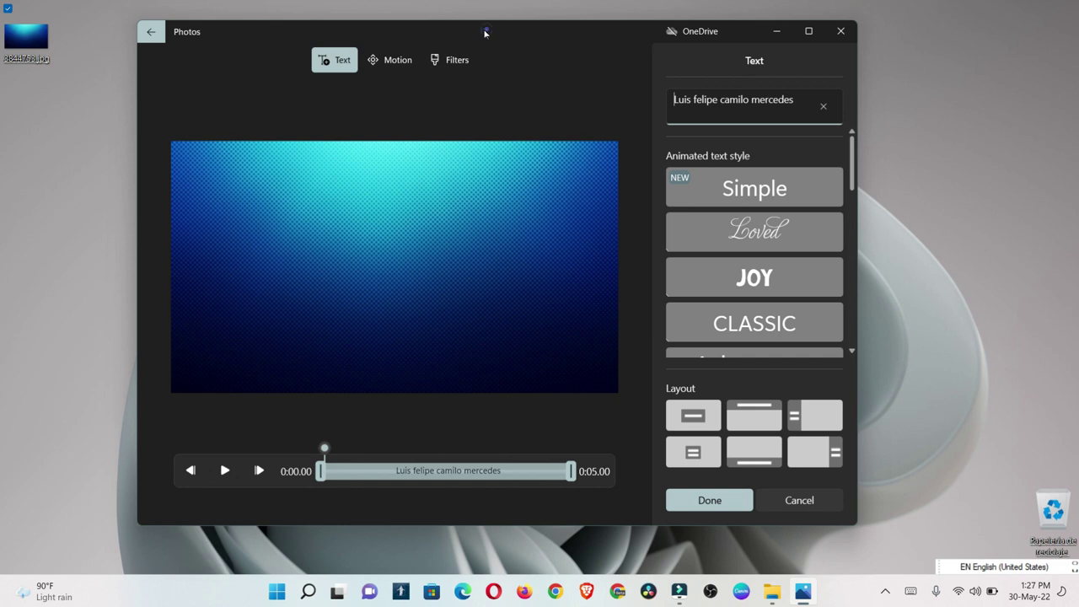
Step: Try Loved, JOY and CLASSIC styles, centre the title, and settle on JOY with a preview
{"action": "left_click_drag", "start_coordinate": [489, 30], "coordinate": [473, 30]}
{"action": "left_click", "coordinate": [210, 474]}
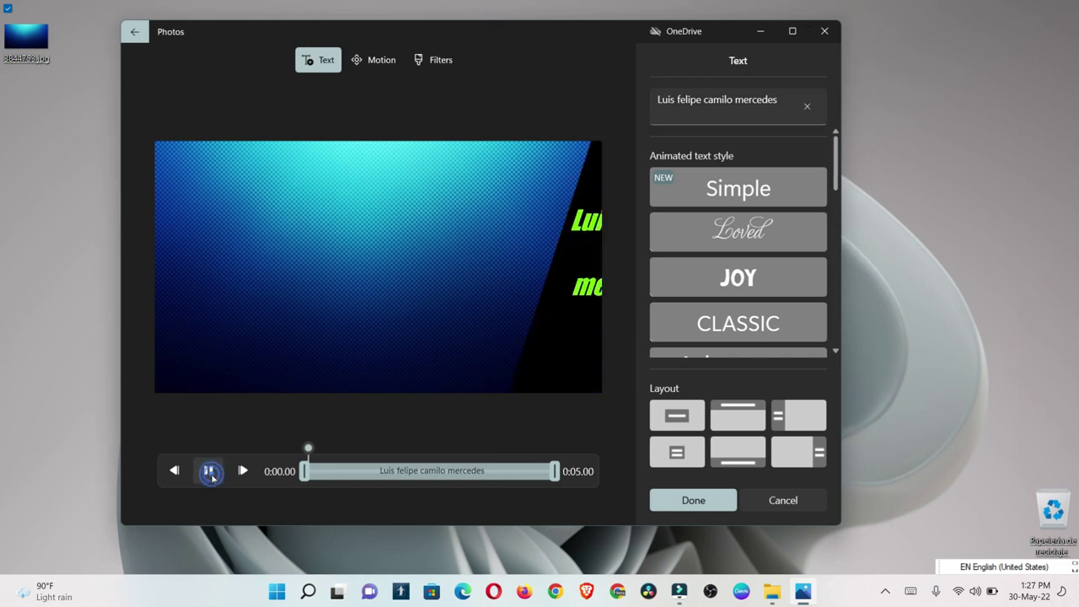
{"action": "left_click", "coordinate": [762, 231]}
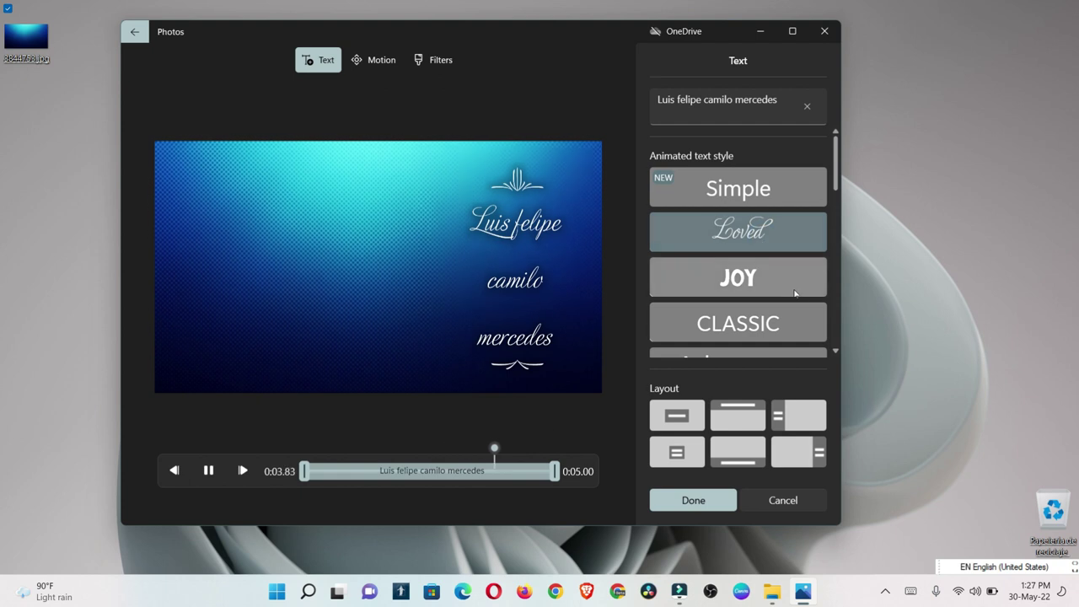
{"action": "left_click", "coordinate": [794, 287]}
{"action": "left_click", "coordinate": [774, 327]}
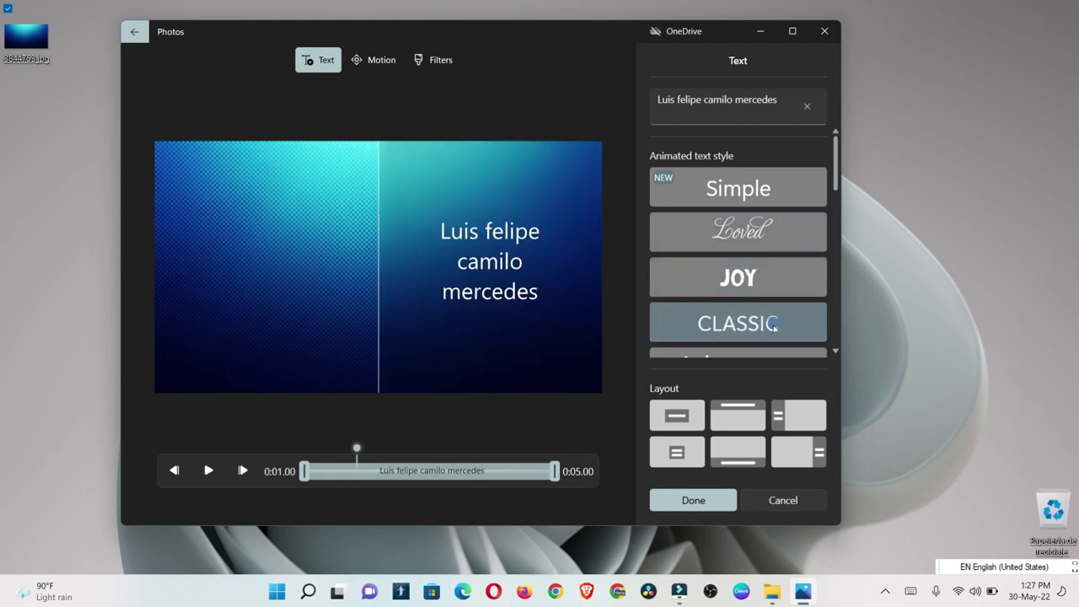
{"action": "left_click", "coordinate": [693, 417]}
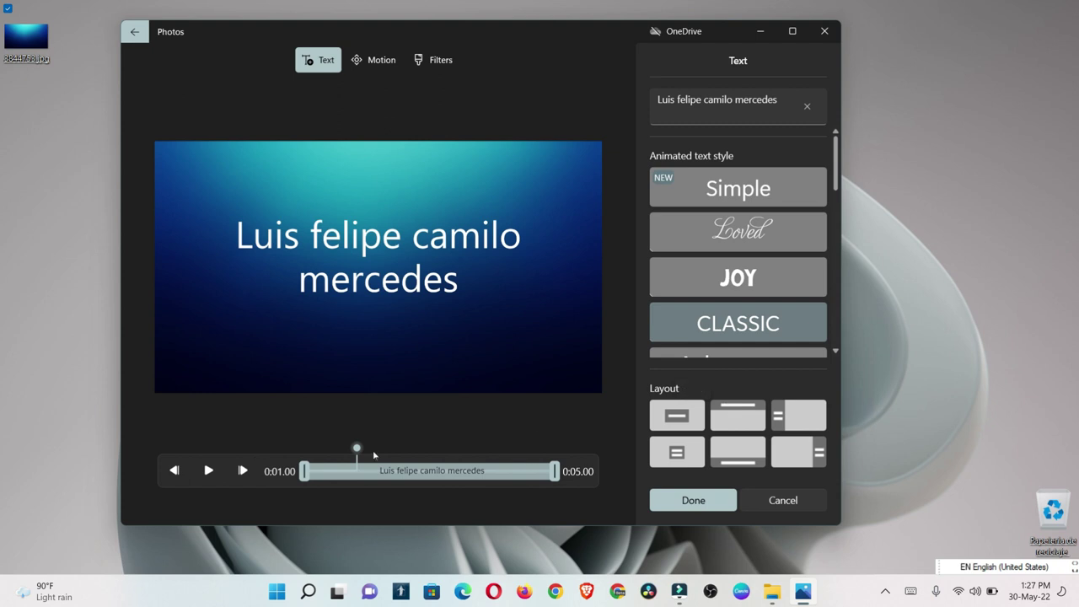
{"action": "left_click", "coordinate": [210, 470]}
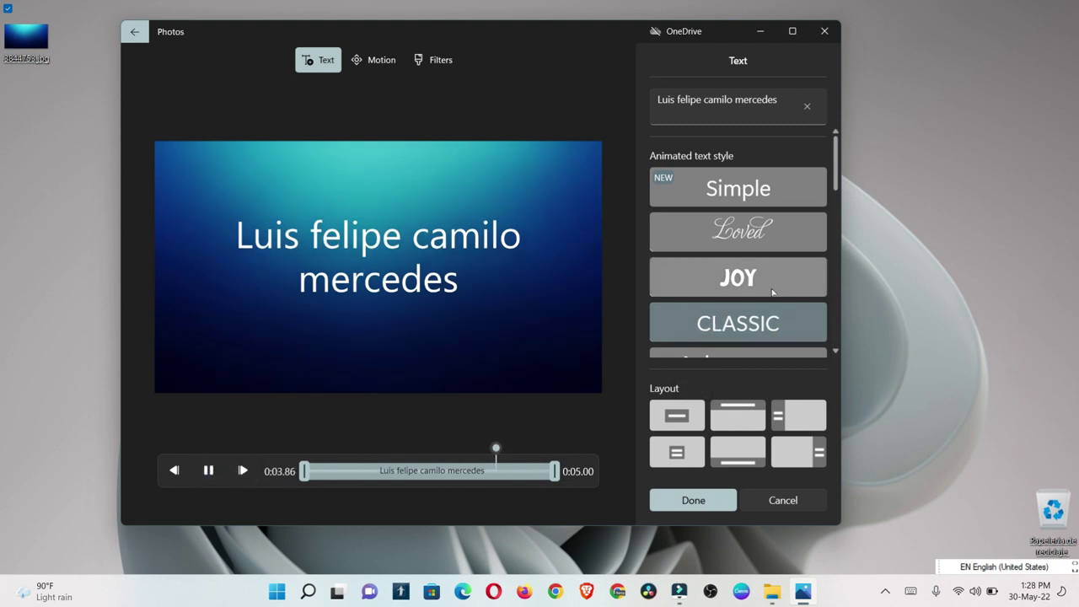
{"action": "left_click", "coordinate": [773, 288]}
{"action": "left_click", "coordinate": [209, 474]}
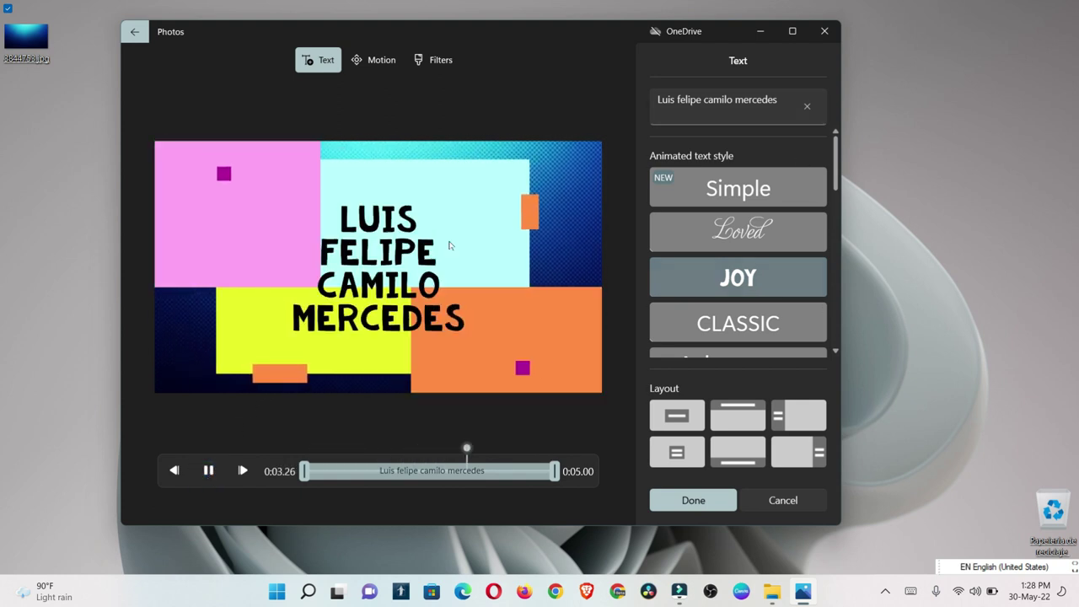
Step: Finish the video, keep High 1080p quality, and start the export
{"action": "left_click", "coordinate": [691, 501]}
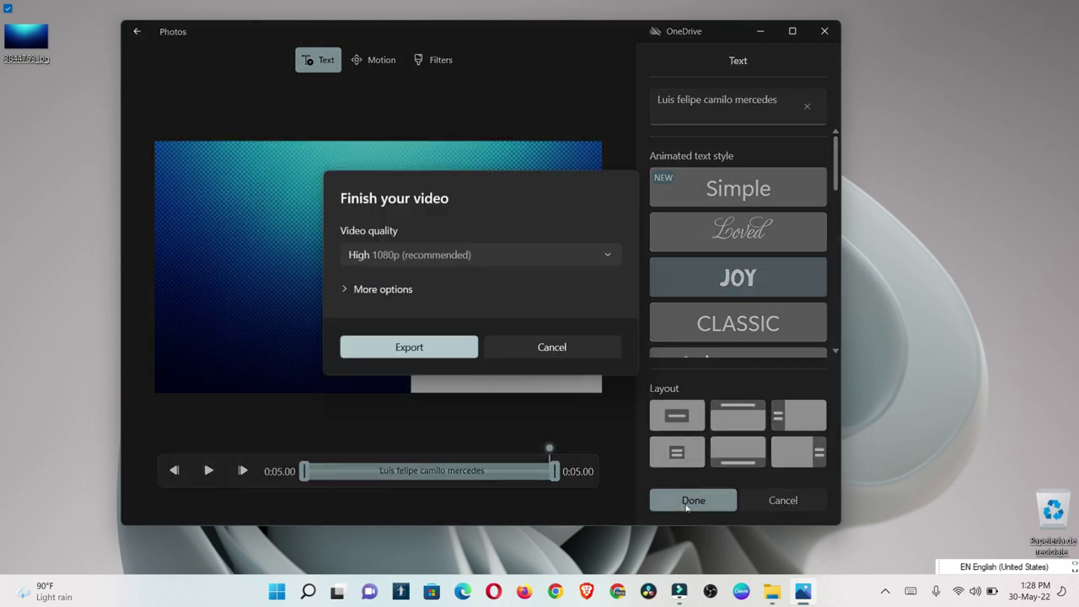
{"action": "left_click", "coordinate": [449, 263]}
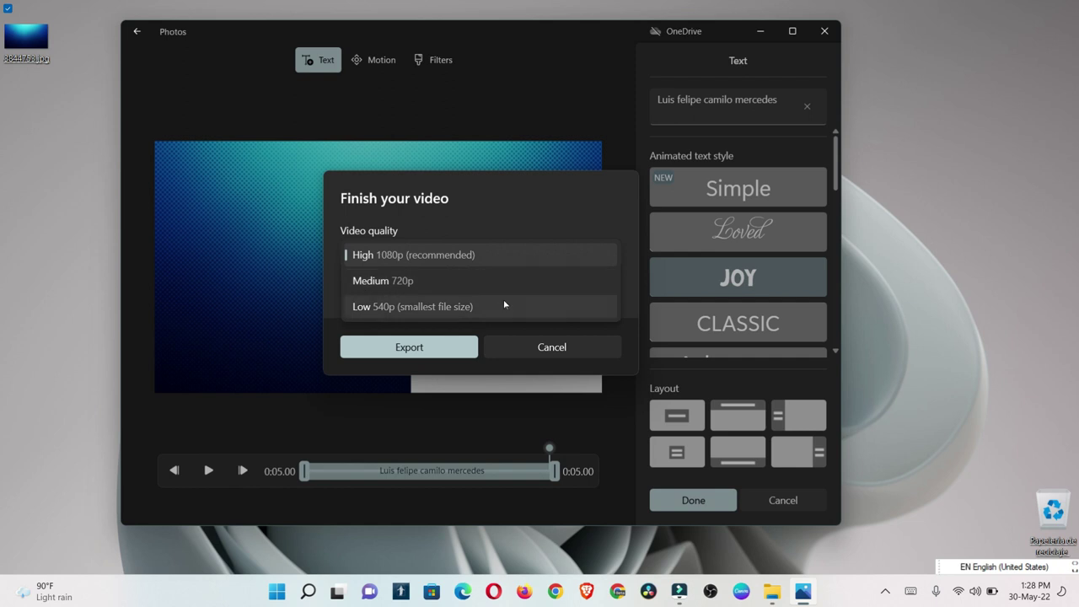
{"action": "left_click", "coordinate": [485, 255]}
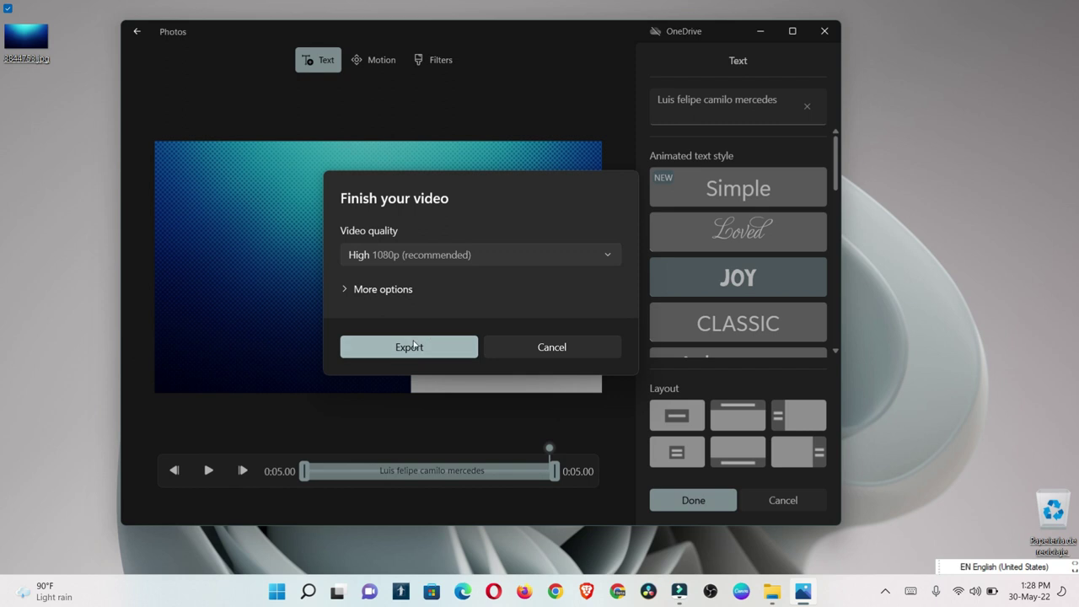
{"action": "left_click", "coordinate": [410, 346]}
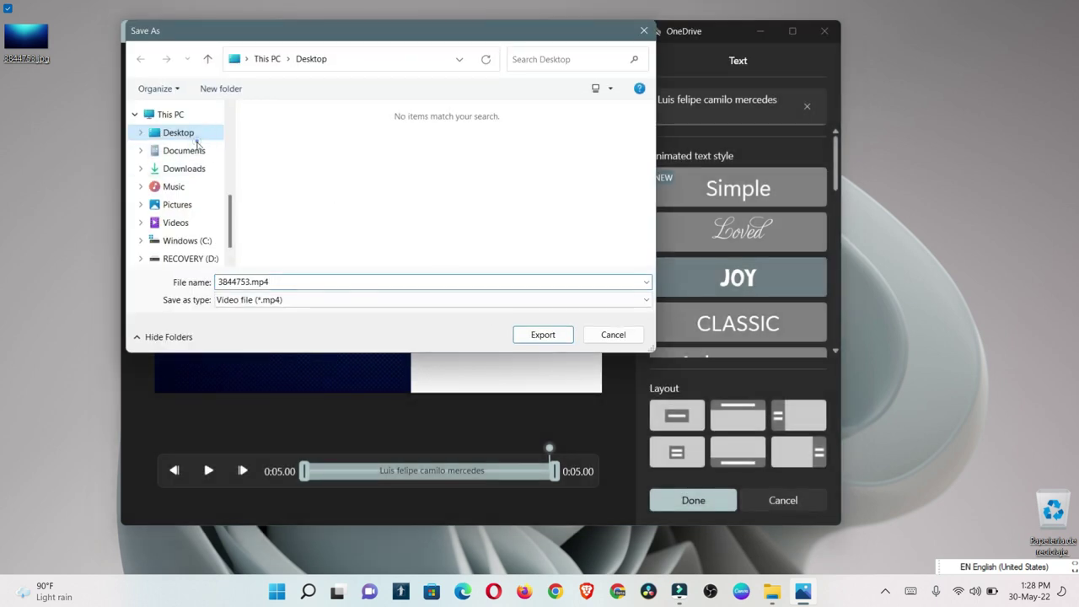
Step: Name the exported file 'youtube' and save it to the Desktop
{"action": "left_click", "coordinate": [311, 283]}
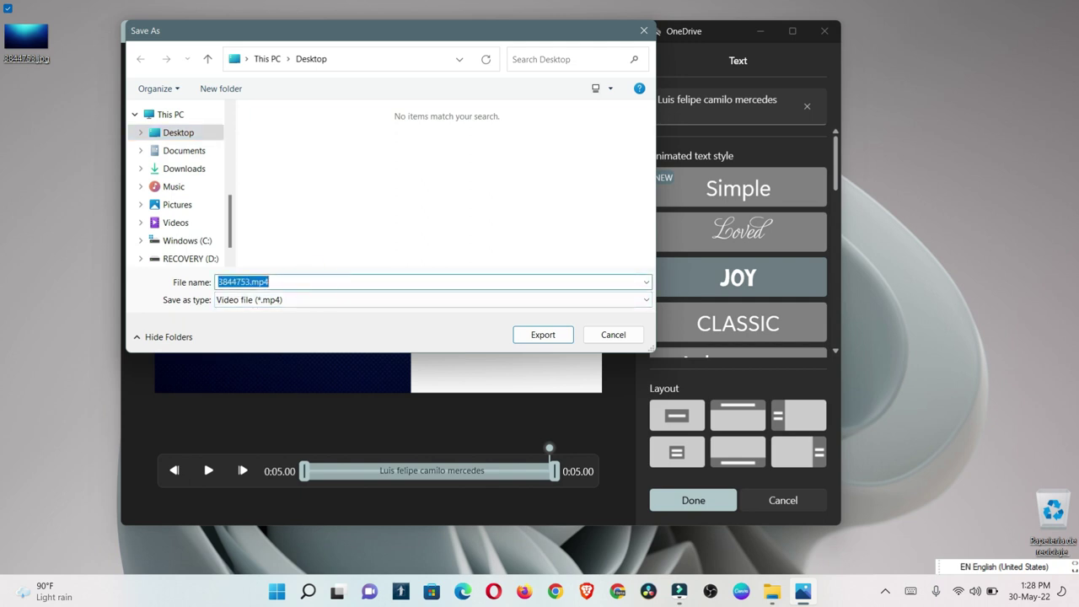
{"action": "type", "text": "youtube"}
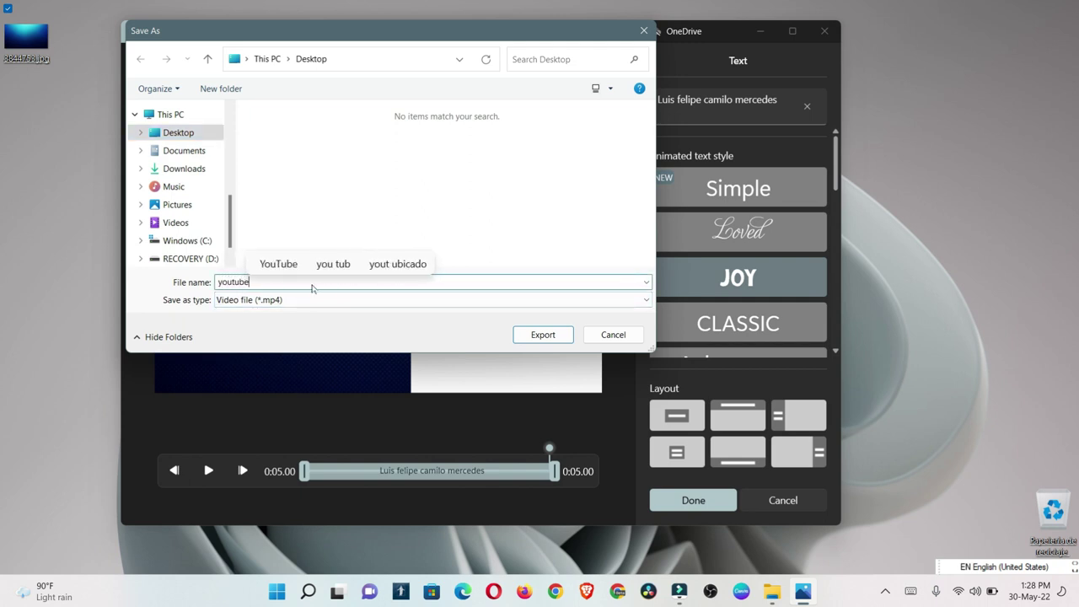
{"action": "left_click", "coordinate": [531, 335]}
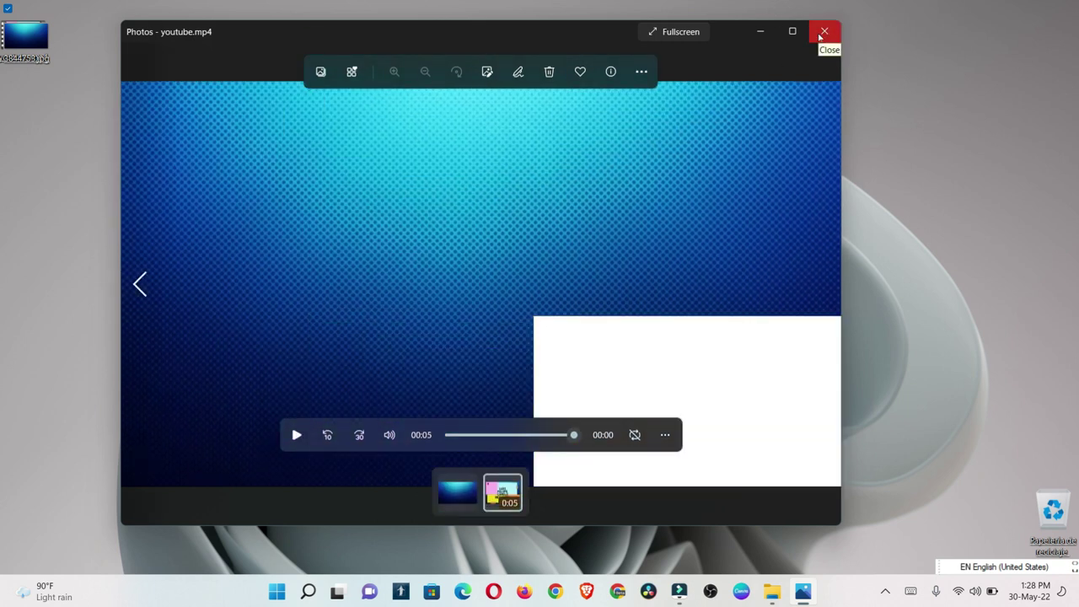
Step: Close Photos and open the exported youtube.mp4 from the Desktop
{"action": "left_click", "coordinate": [821, 31]}
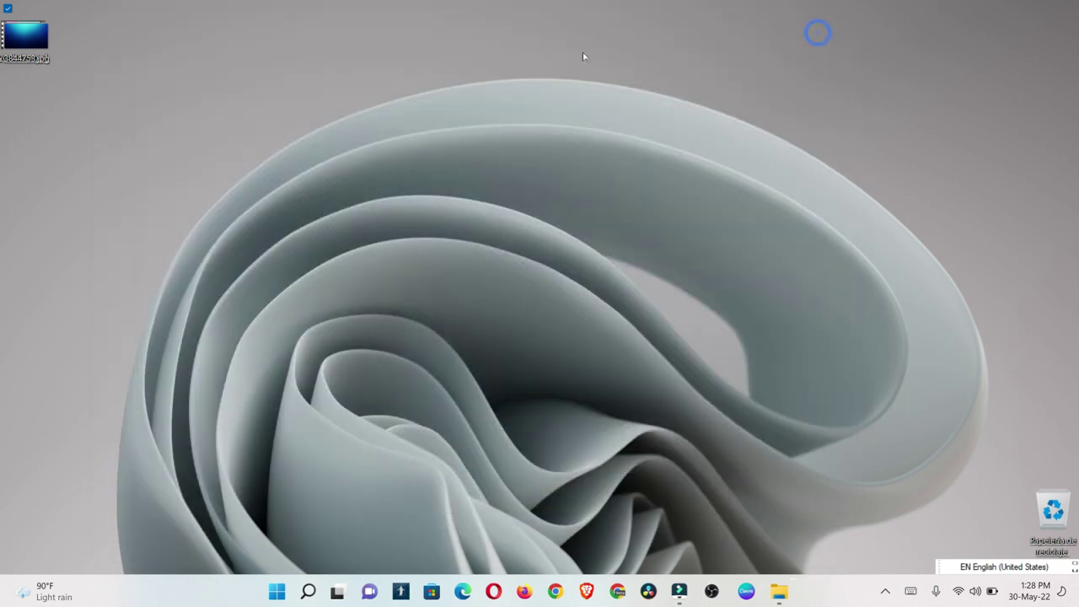
{"action": "left_click_drag", "start_coordinate": [25, 35], "coordinate": [102, 148]}
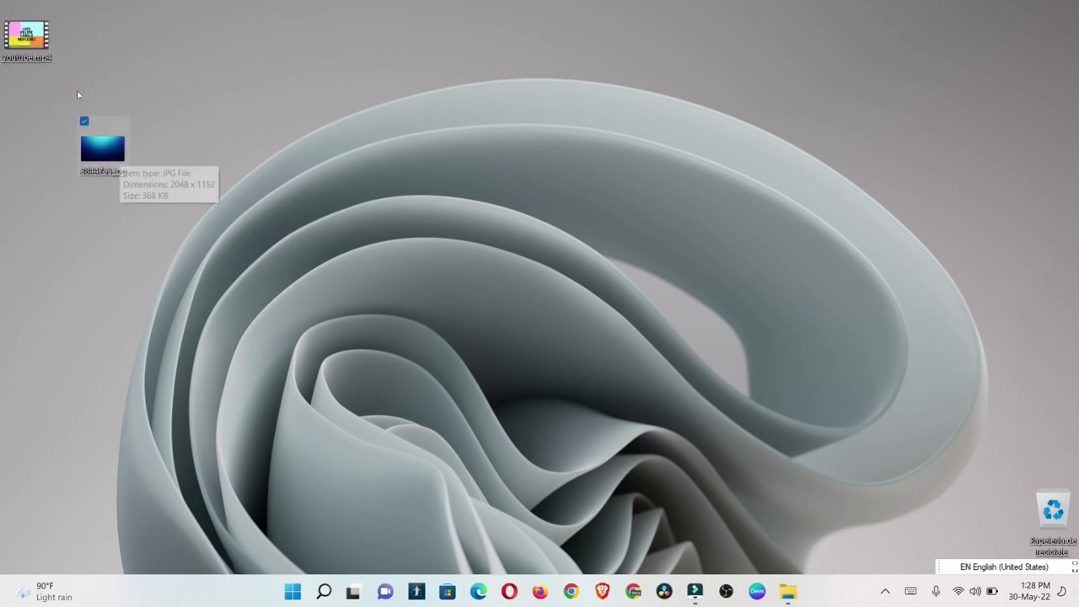
{"action": "double_click", "coordinate": [26, 35]}
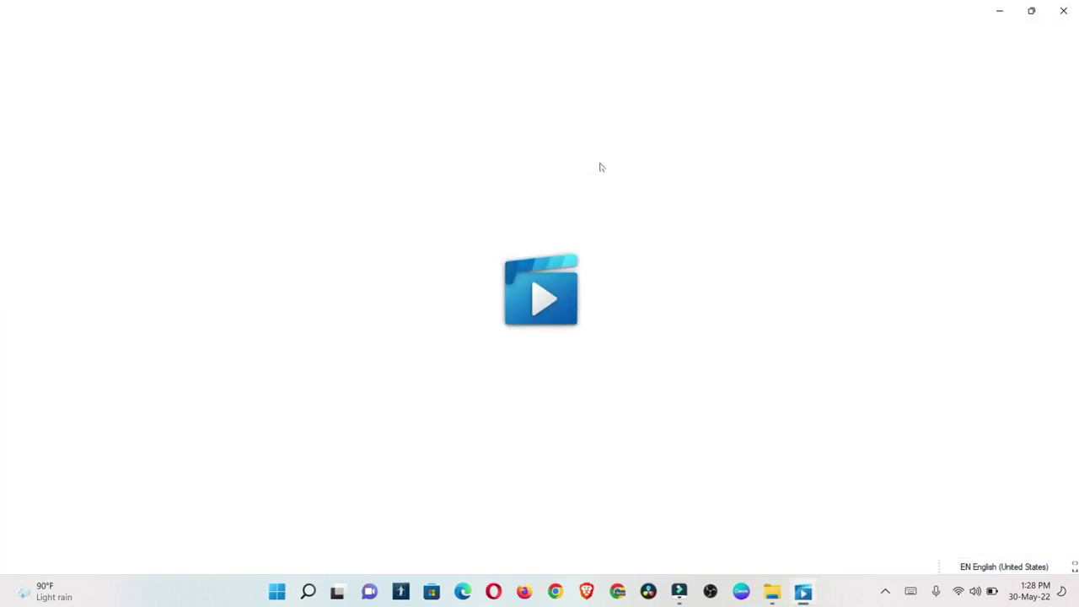